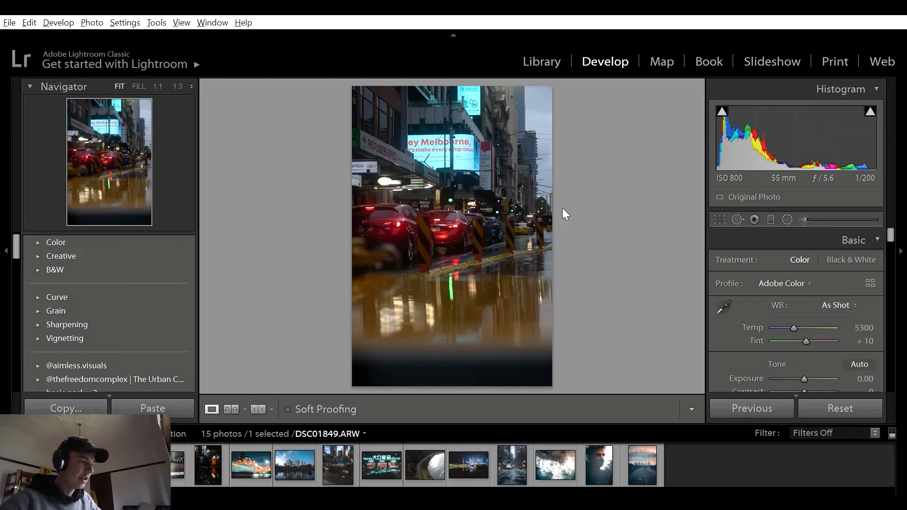
Crop the photo along its lower edge to cut off the dark strip beneath the wet road, and apply the crop
key(r)
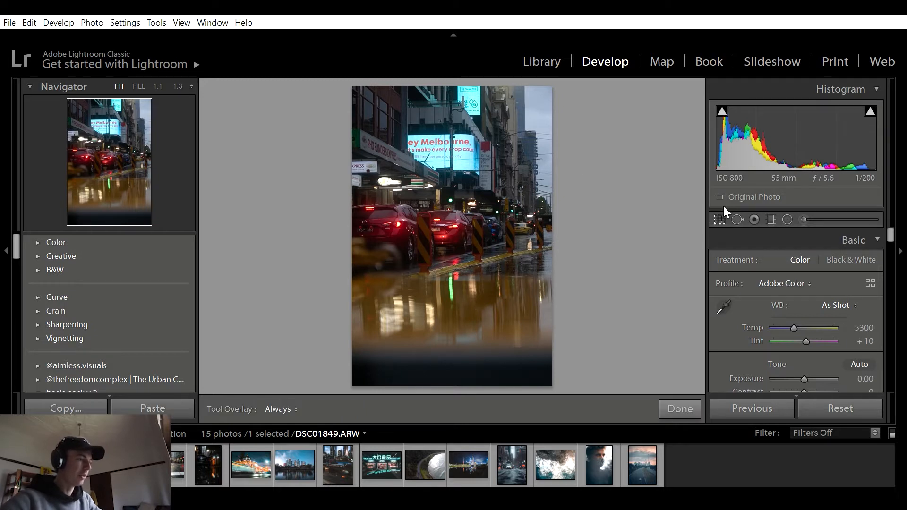
drag(457, 376, 454, 359)
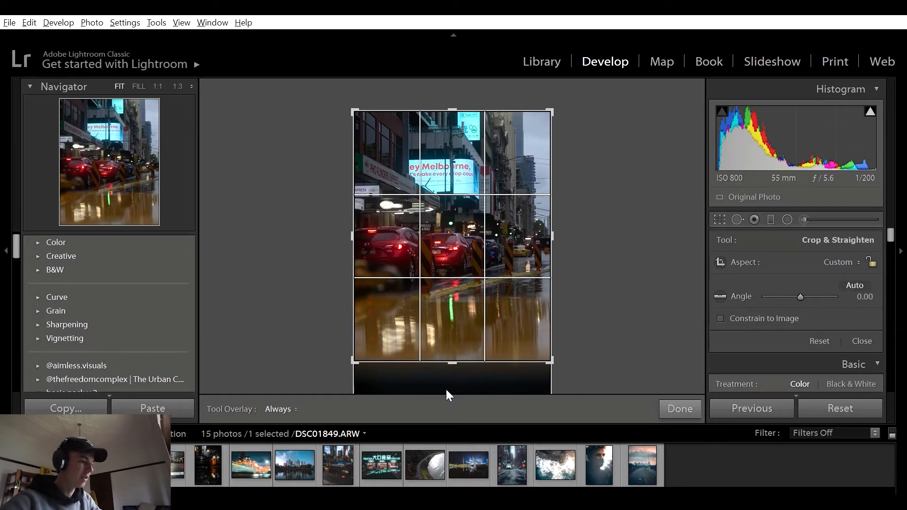
click(691, 399)
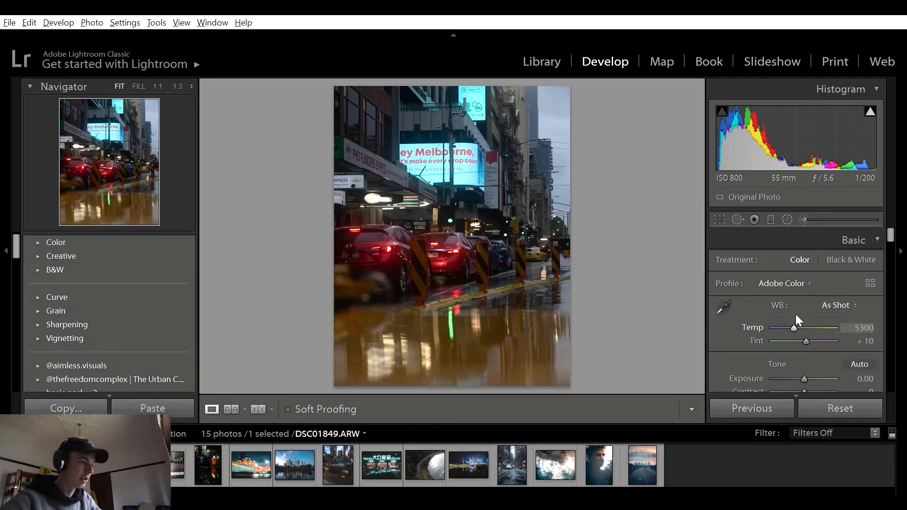
Cool the white balance temperature to 4403, and set Exposure to +0.35 and Contrast to +43
drag(795, 314, 790, 313)
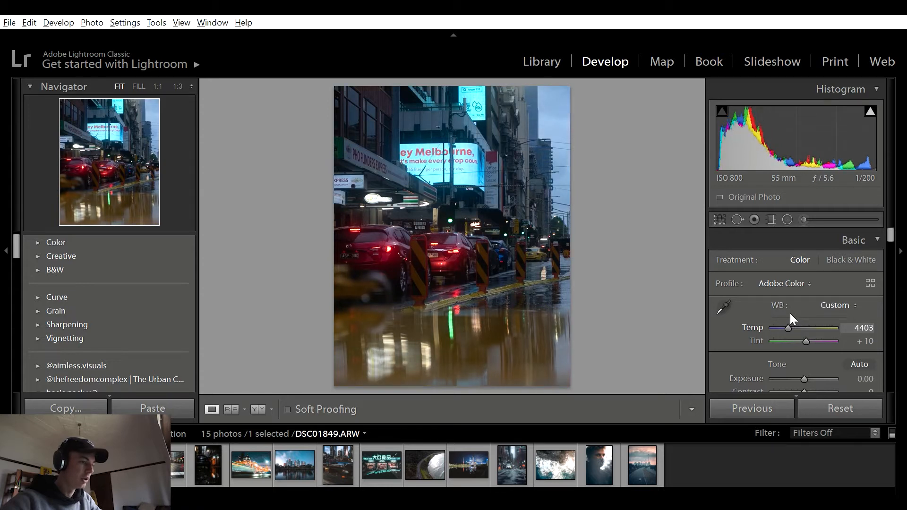
scroll(808, 242, down, 2)
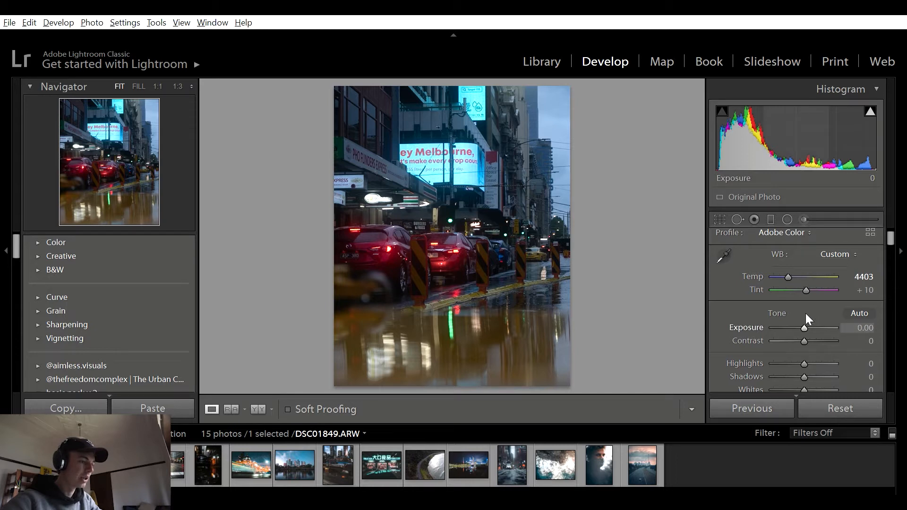
mouse_move(806, 313)
mouse_down()
mouse_move(805, 327)
mouse_move(815, 327)
mouse_up()
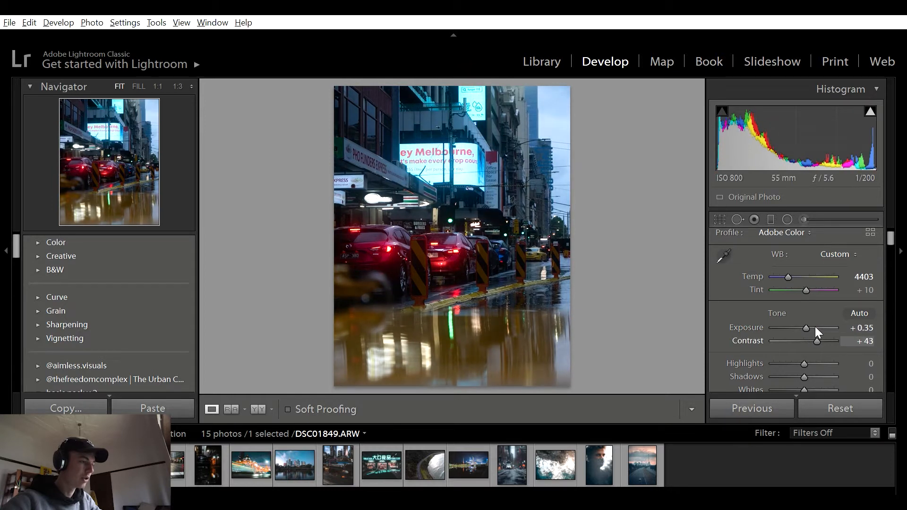
Lower Highlights to -58 and lift Shadows to +69
scroll(838, 253, down, 2)
mouse_move(804, 298)
mouse_down()
mouse_move(767, 297)
mouse_move(861, 299)
mouse_move(786, 299)
mouse_up()
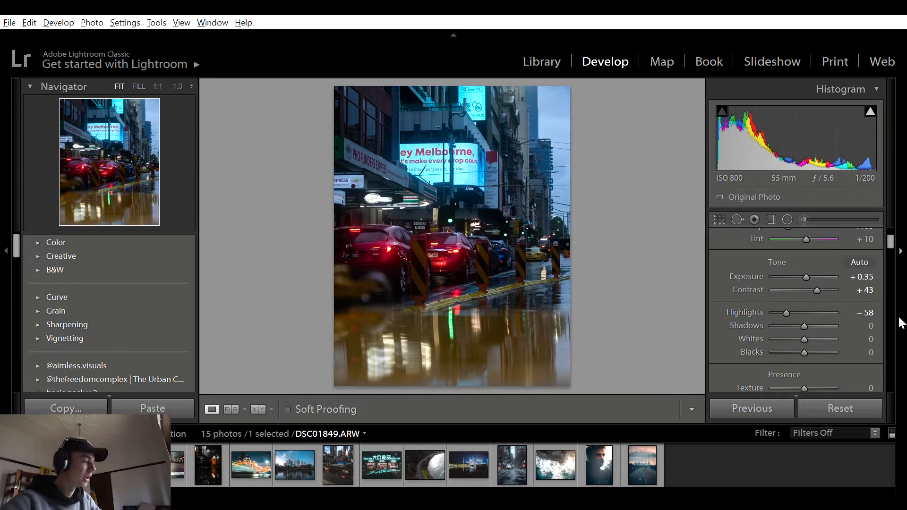
drag(809, 313, 831, 310)
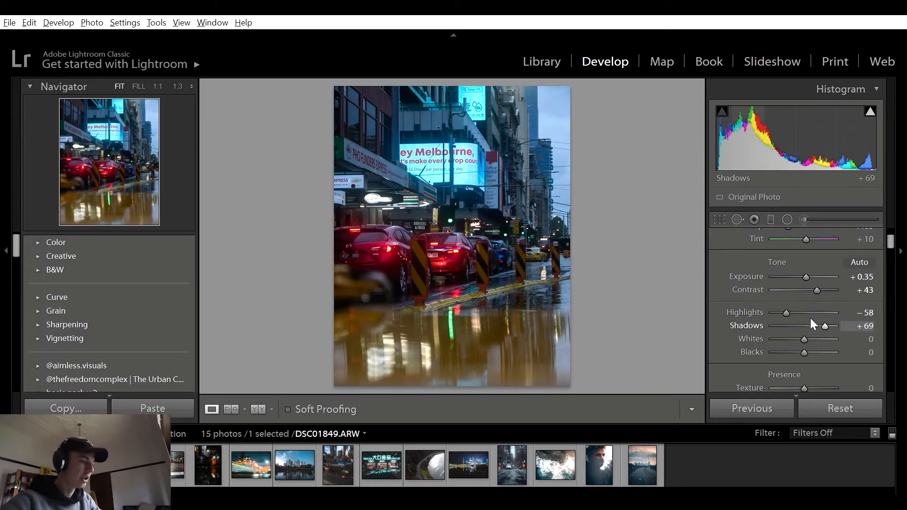
Set Whites to -27 and Blacks to -32, and raise Exposure to +0.50
key(alt)
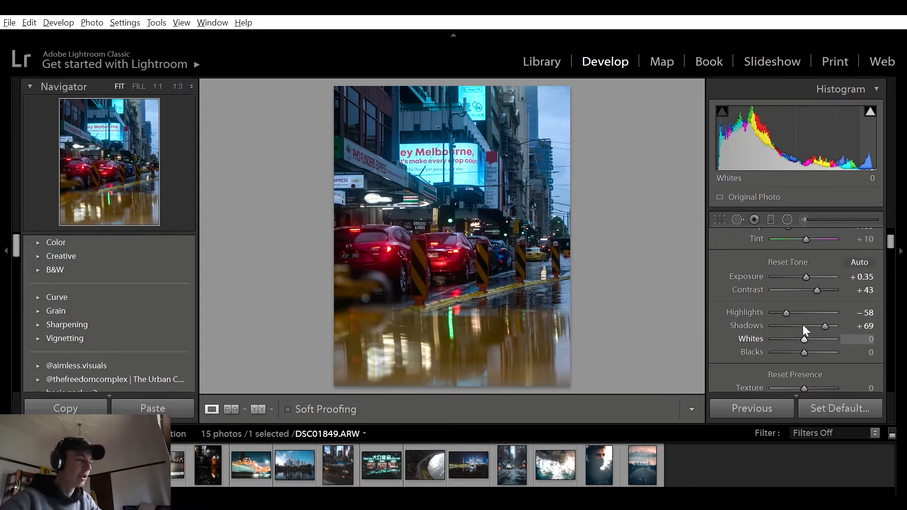
mouse_move(803, 325)
mouse_down()
mouse_move(775, 327)
mouse_move(821, 324)
mouse_move(774, 325)
mouse_move(786, 324)
mouse_up()
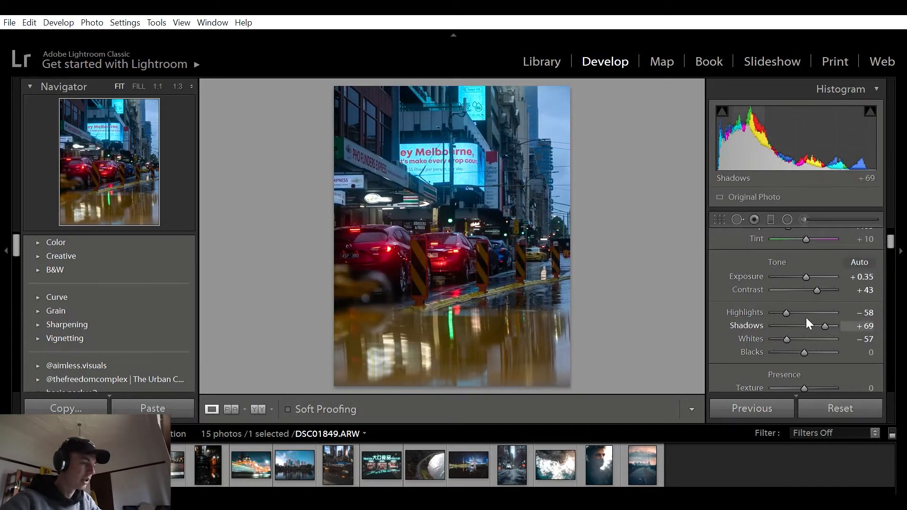
click(795, 339)
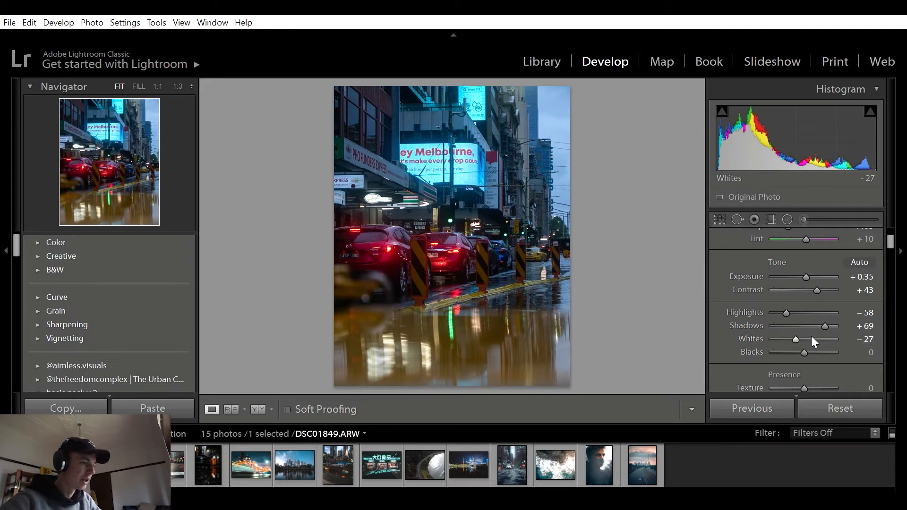
mouse_move(804, 348)
mouse_down()
mouse_move(788, 347)
mouse_move(802, 337)
mouse_move(794, 335)
mouse_up()
scroll(804, 262, up, 3)
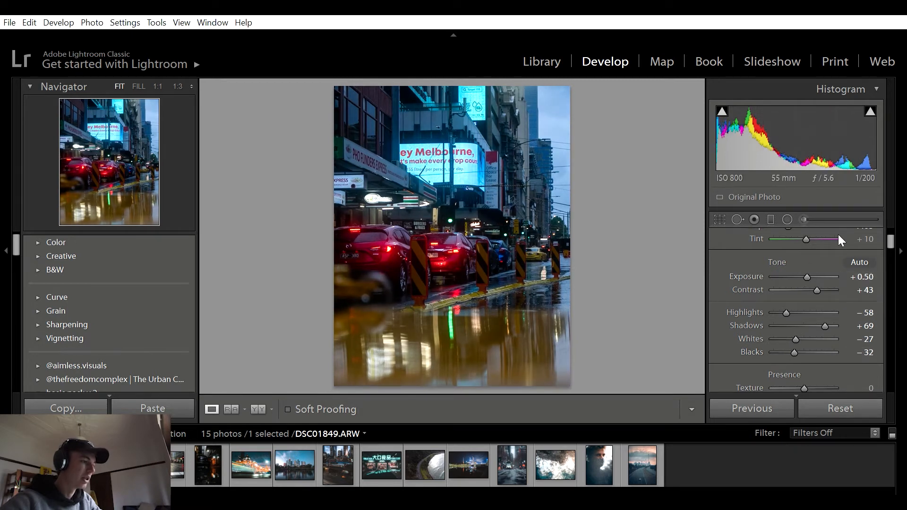
Set the presence values: Texture +12, Clarity -22, Dehaze -12, Vibrance +13 and Saturation -15
scroll(839, 236, down, 2)
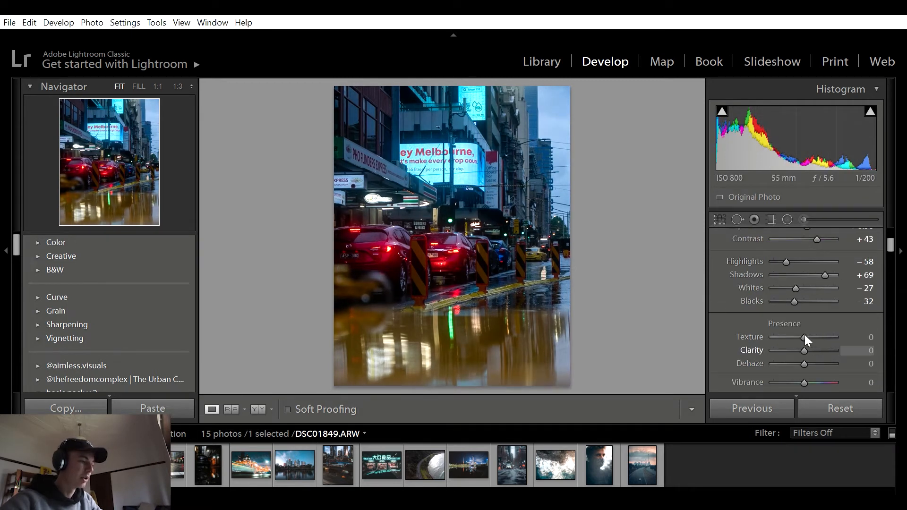
drag(803, 334, 797, 336)
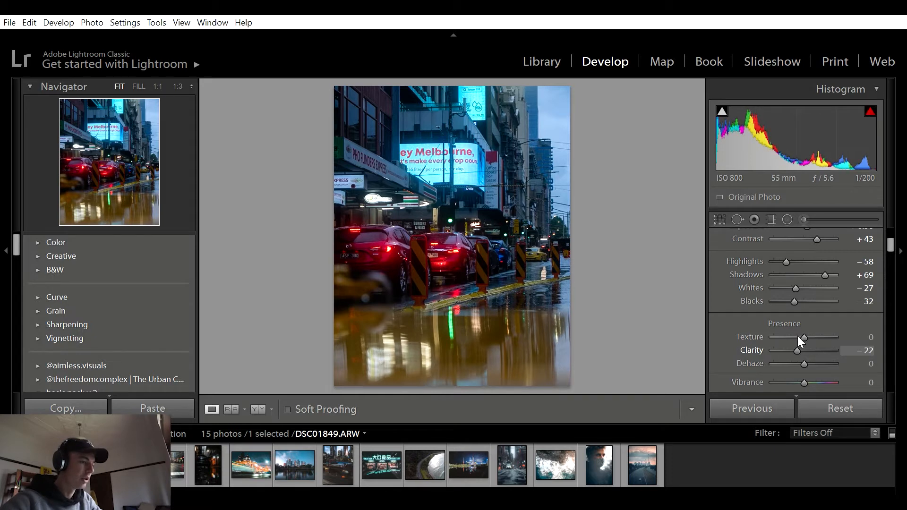
drag(803, 350, 800, 350)
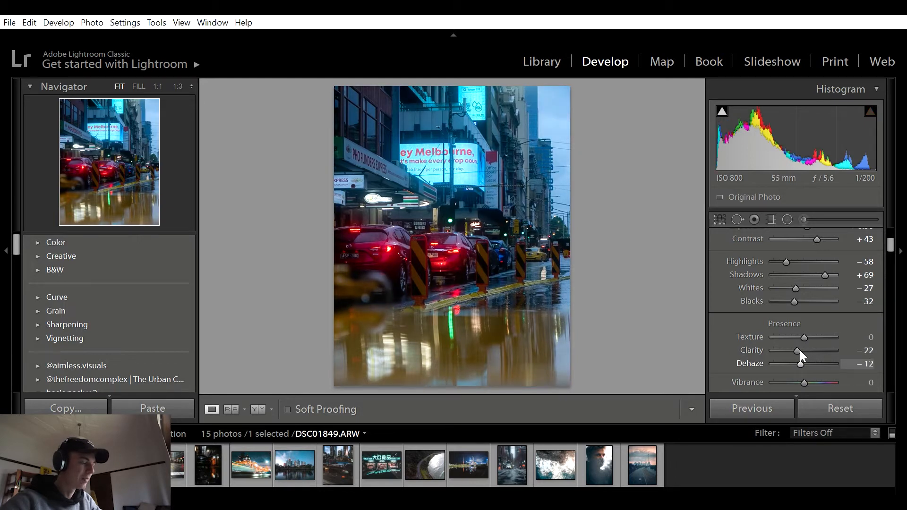
drag(803, 322, 805, 322)
scroll(839, 277, down, 2)
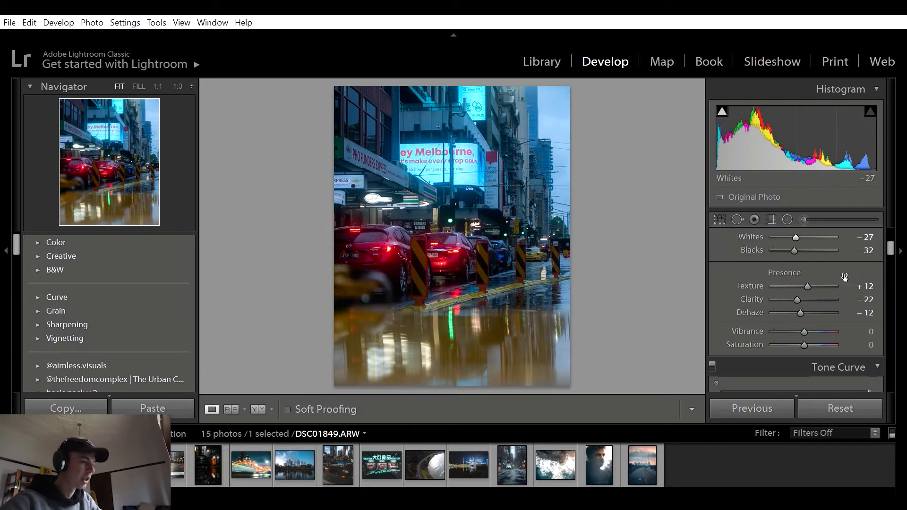
drag(804, 331, 801, 332)
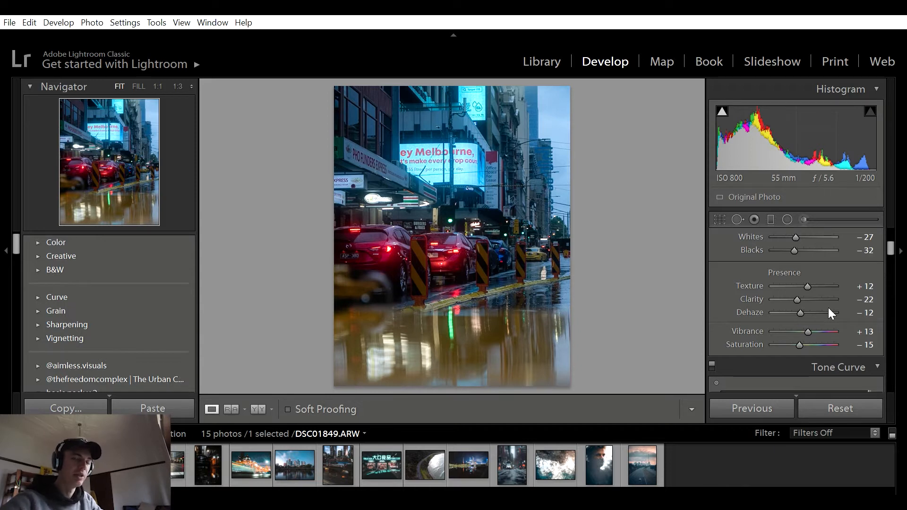
On the RGB tone curve, lift the black point for a faded look and add a midpoint at about 50.2 / 50.6 %
scroll(754, 227, down, 2)
scroll(753, 226, down, 3)
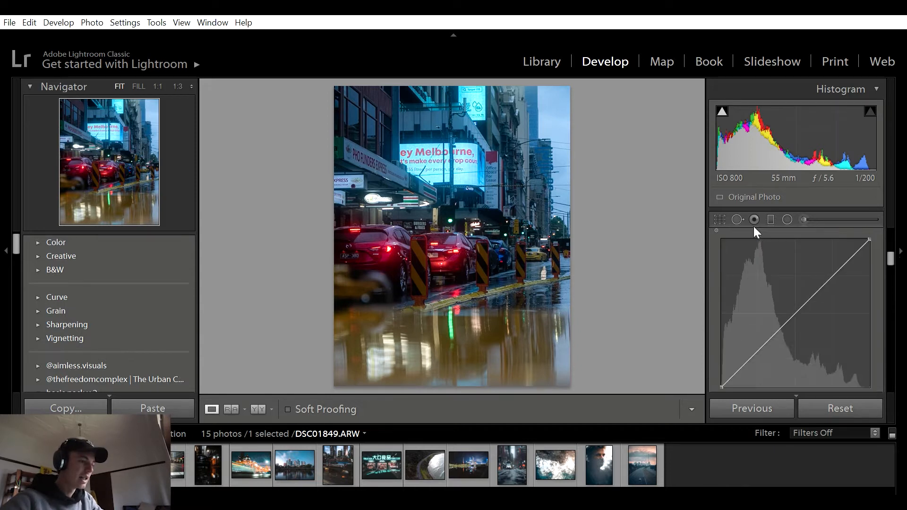
scroll(728, 339, down, 2)
scroll(776, 344, up, 2)
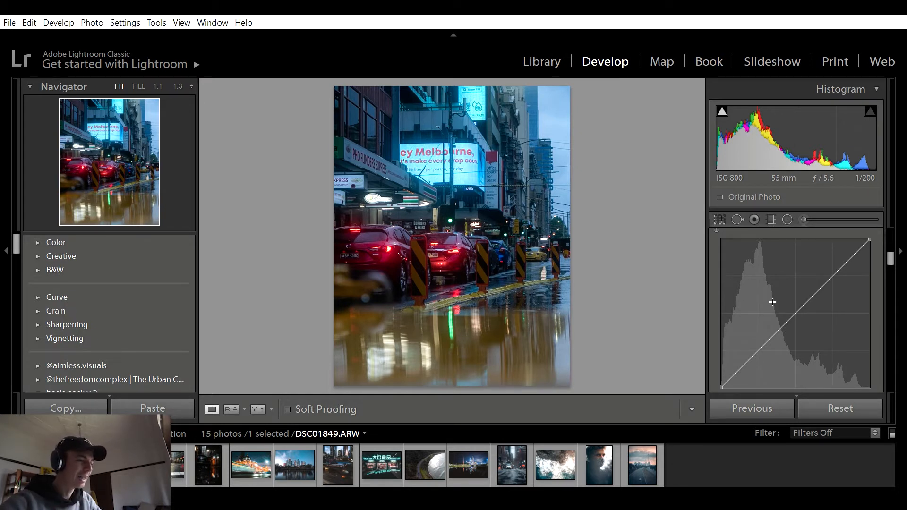
scroll(772, 302, down, 2)
scroll(793, 330, up, 2)
scroll(796, 330, down, 2)
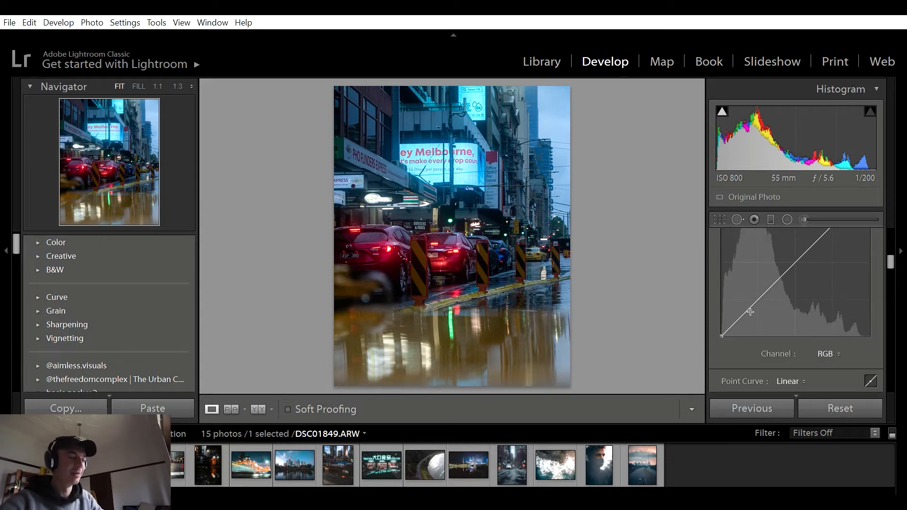
scroll(737, 325, up, 2)
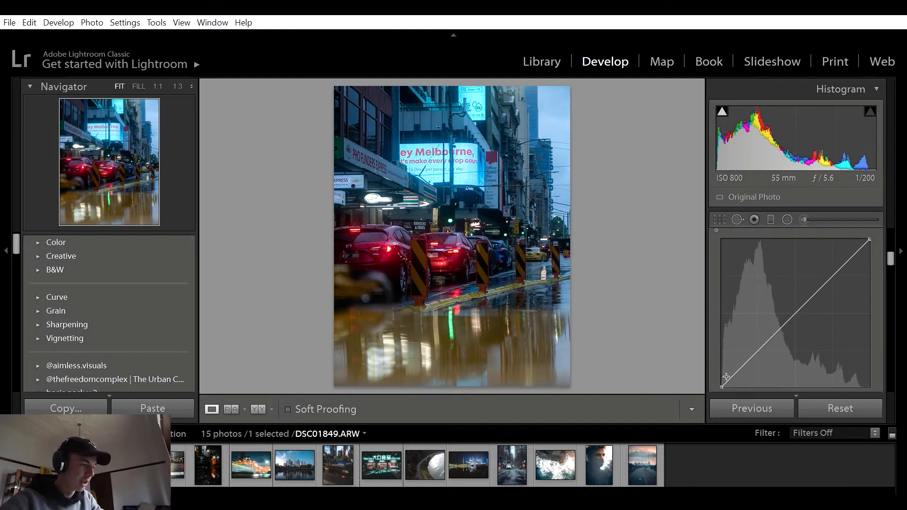
drag(721, 386, 721, 373)
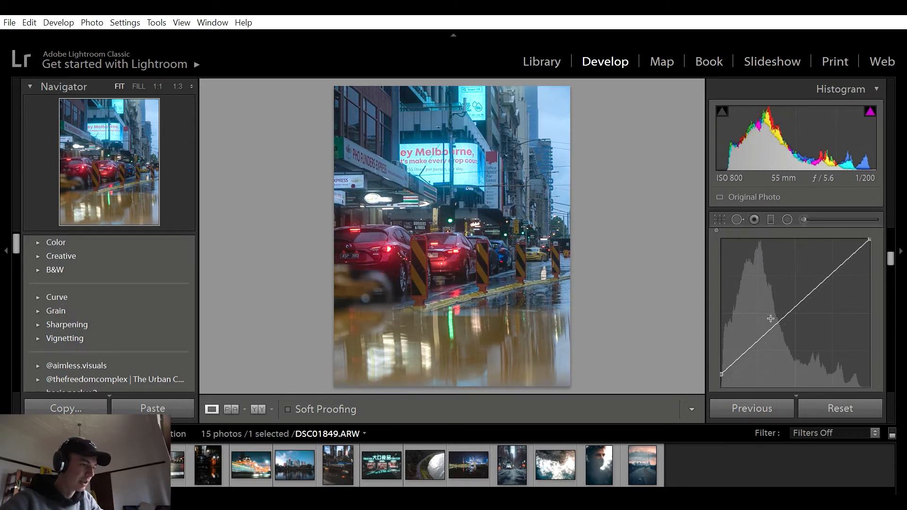
click(796, 299)
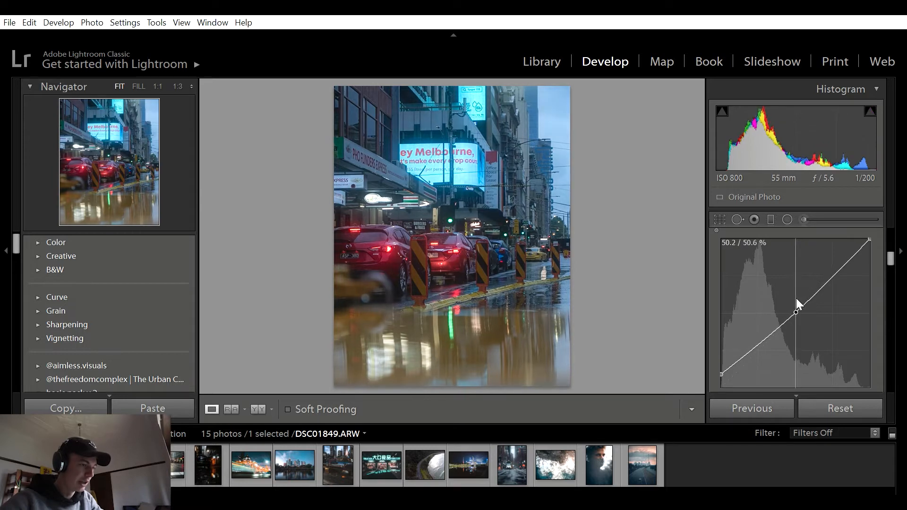
drag(796, 298, 796, 298)
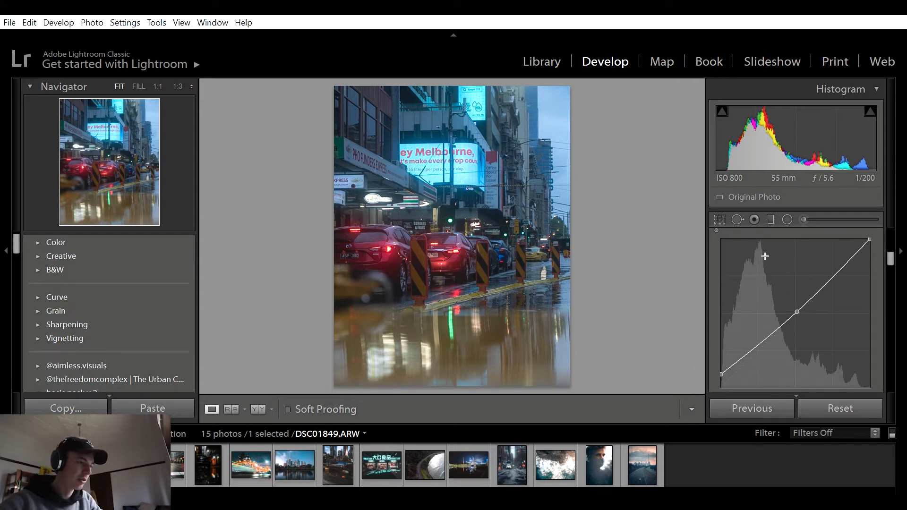
Switch the tone curve to the Red channel and raise its black point to 2.4 %
scroll(726, 322, down, 2)
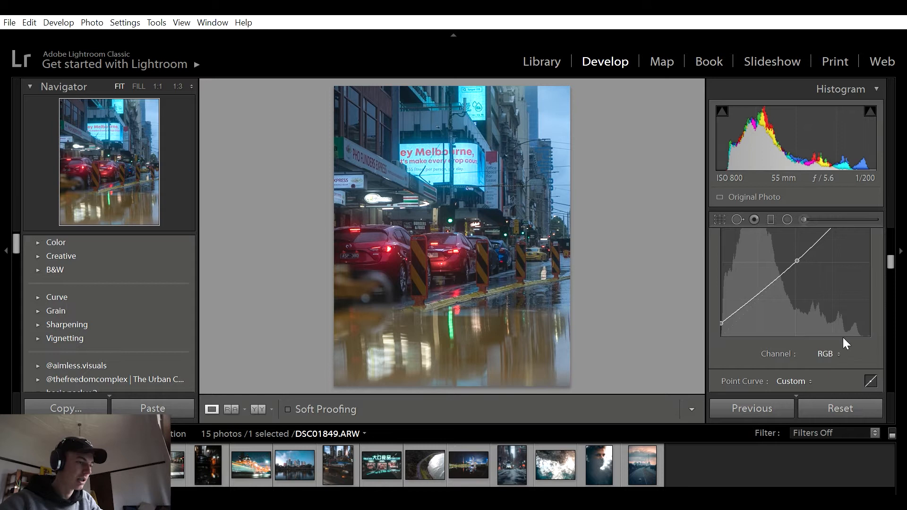
click(825, 355)
click(805, 369)
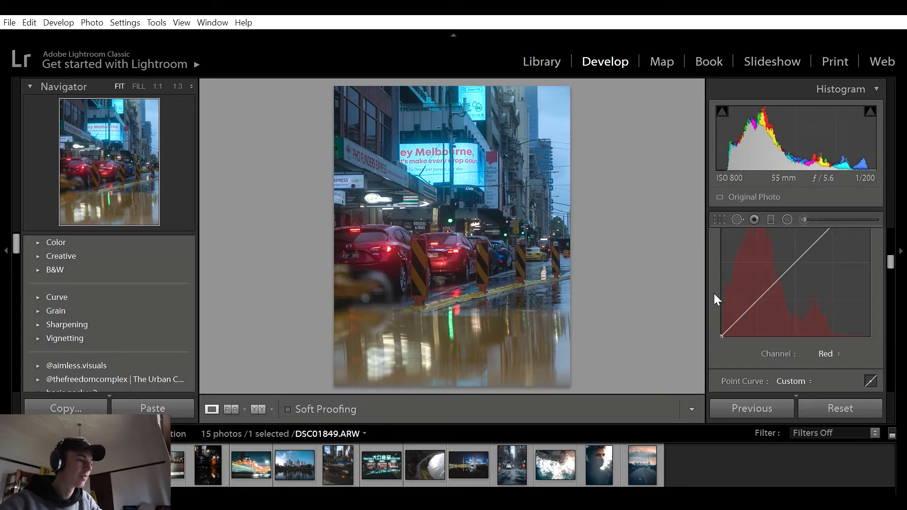
scroll(746, 362, up, 2)
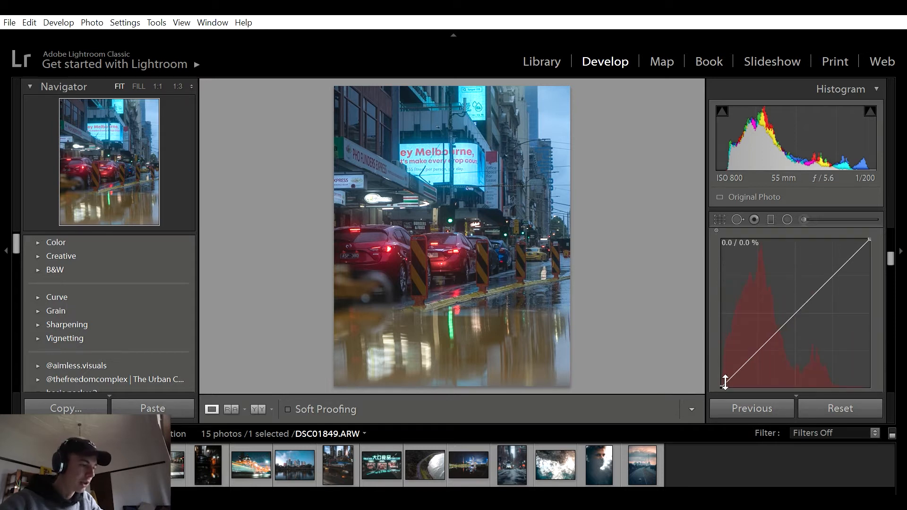
drag(721, 374, 717, 371)
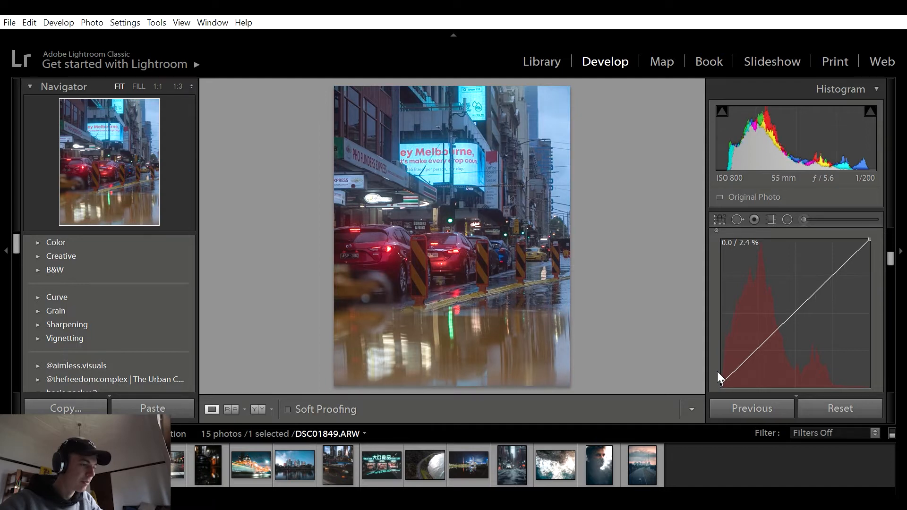
Switch the tone curve to the Green channel and raise its black point slightly
scroll(800, 354, down, 2)
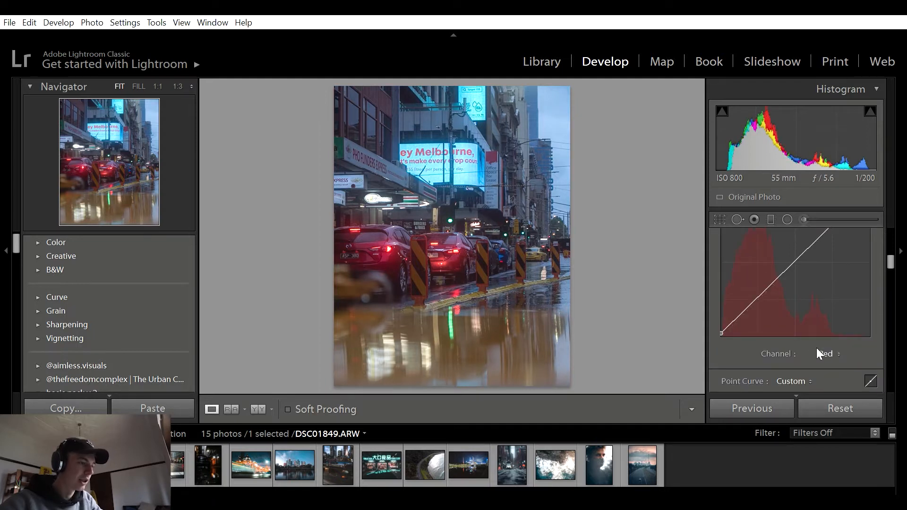
click(803, 381)
drag(718, 323, 716, 319)
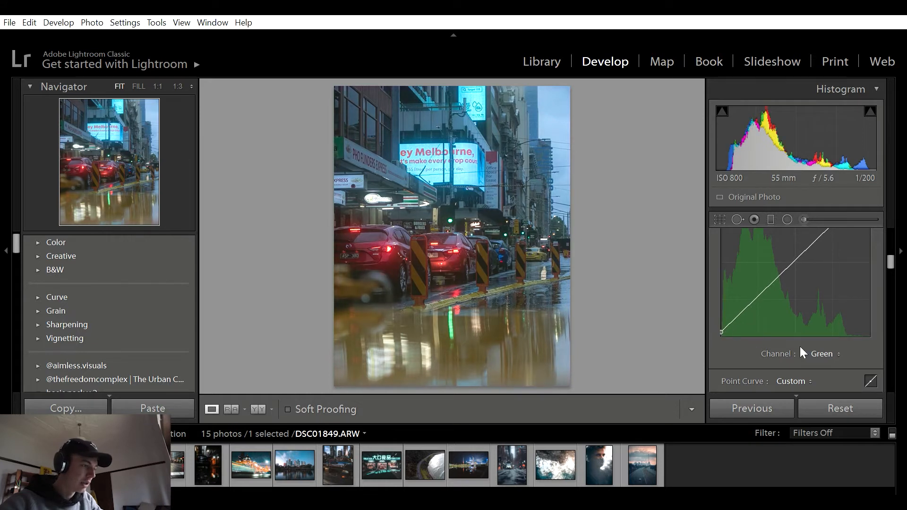
On the Blue channel's tone curve, raise the black point and add a shadow point at about 25.5 / 28.6 %
click(821, 354)
click(806, 398)
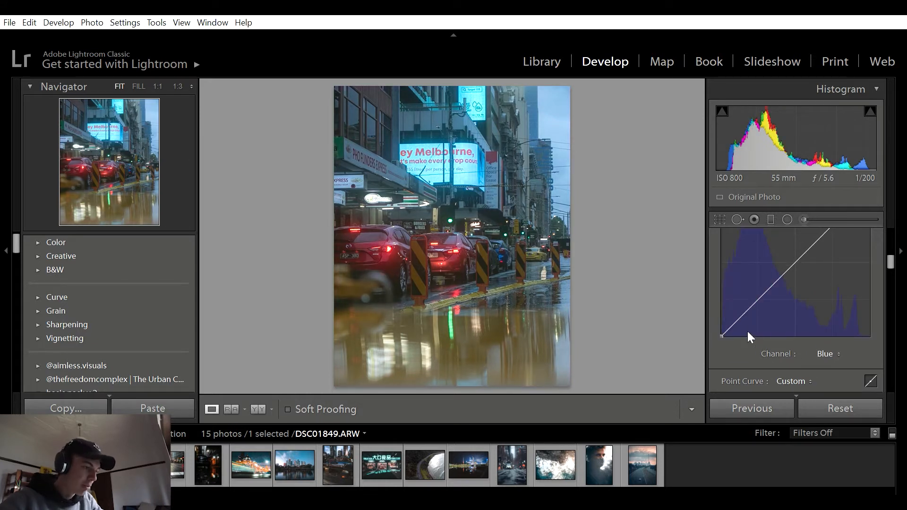
mouse_move(721, 323)
mouse_down()
mouse_move(715, 306)
mouse_move(712, 312)
mouse_up()
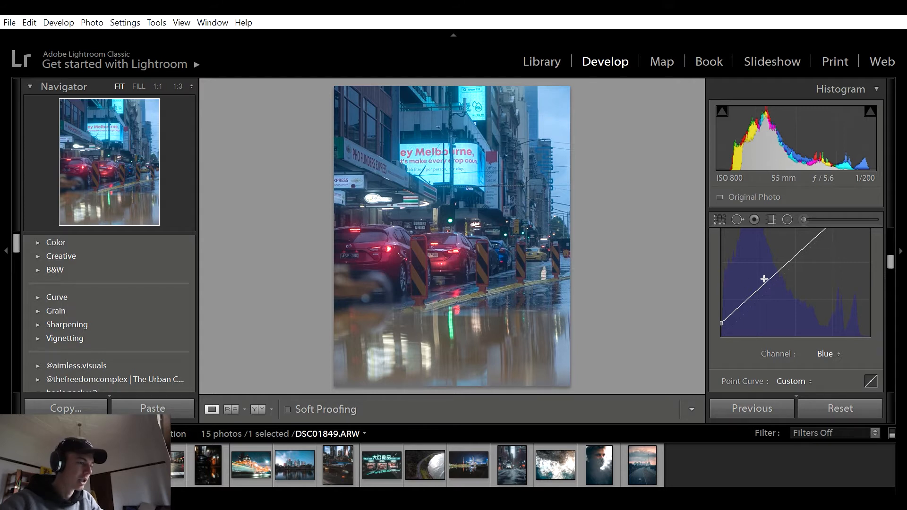
drag(762, 278, 759, 295)
scroll(787, 270, up, 2)
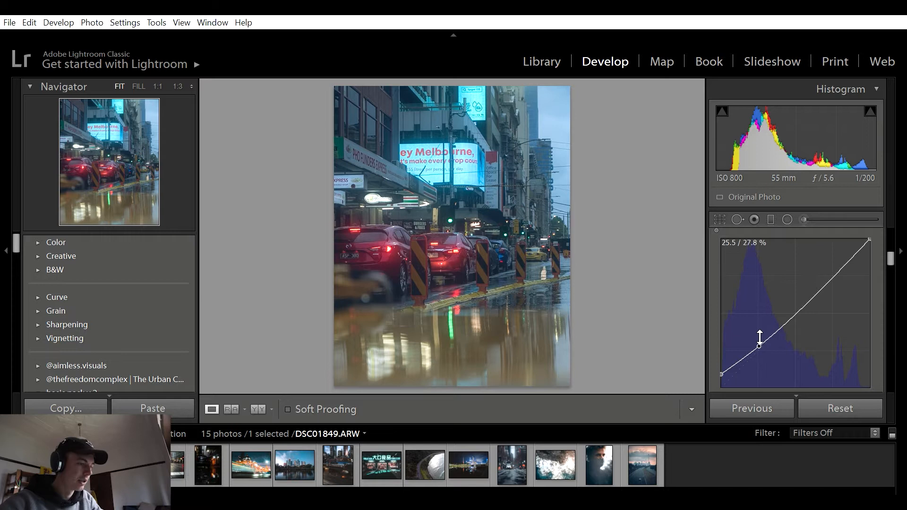
drag(755, 330, 758, 332)
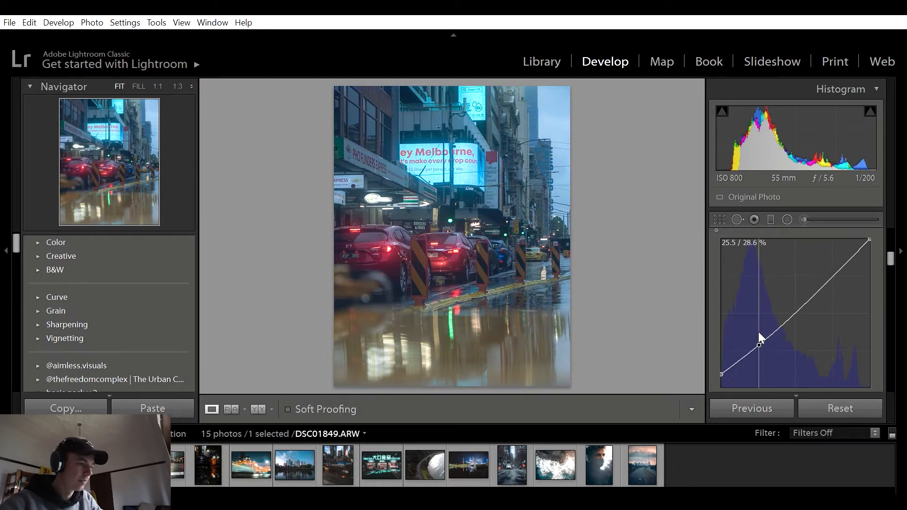
drag(721, 362, 722, 364)
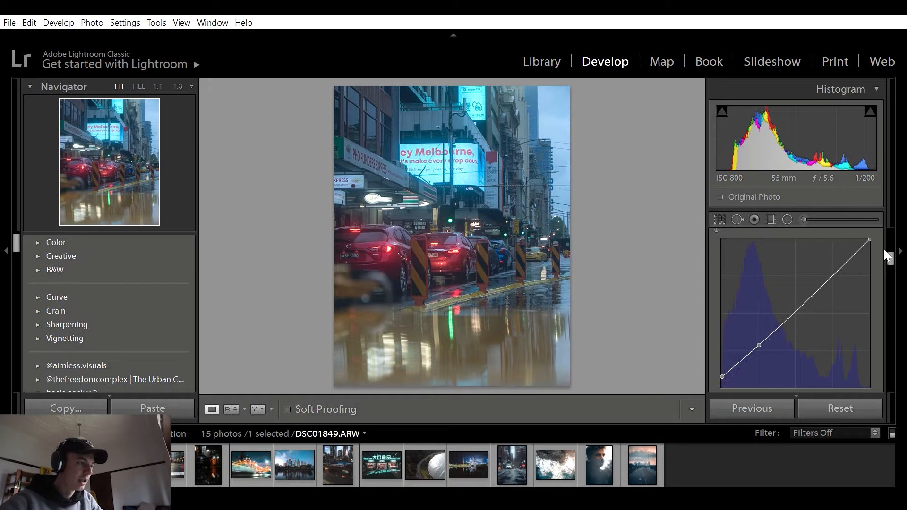
In the camera calibration settings, set the Blue Primary hue to −33 and saturation to +36
scroll(890, 251, up, 3)
drag(891, 250, 881, 399)
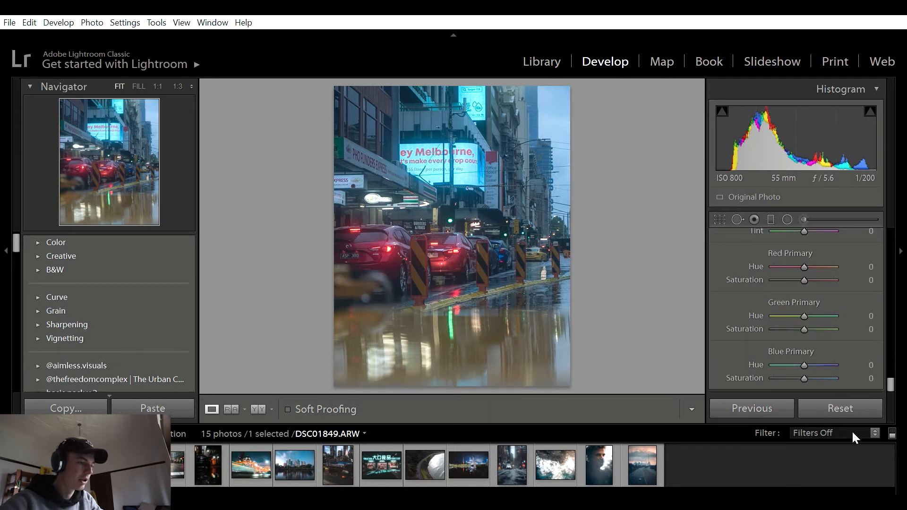
scroll(839, 324, up, 1)
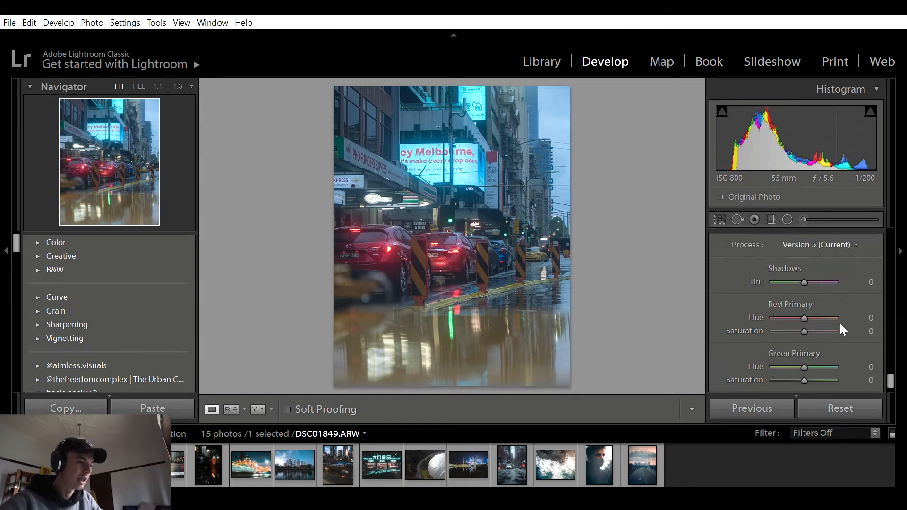
scroll(831, 293, down, 1)
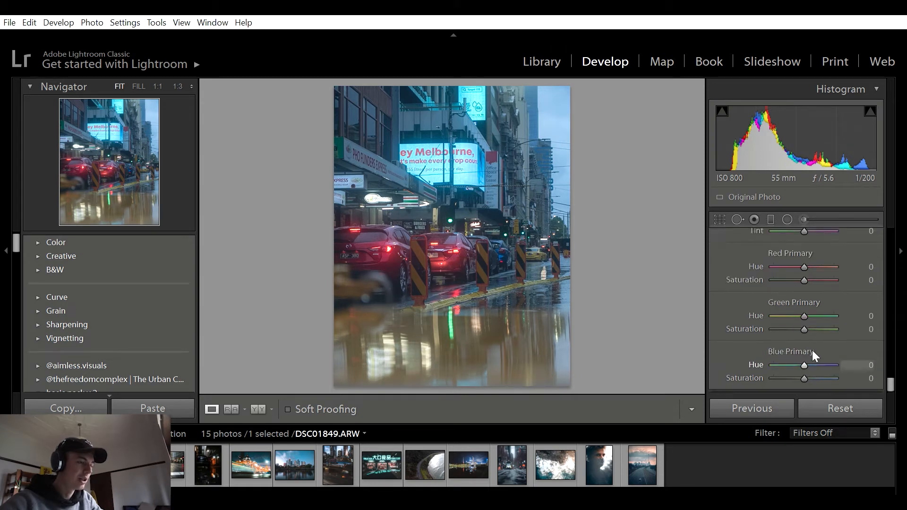
drag(804, 351, 793, 351)
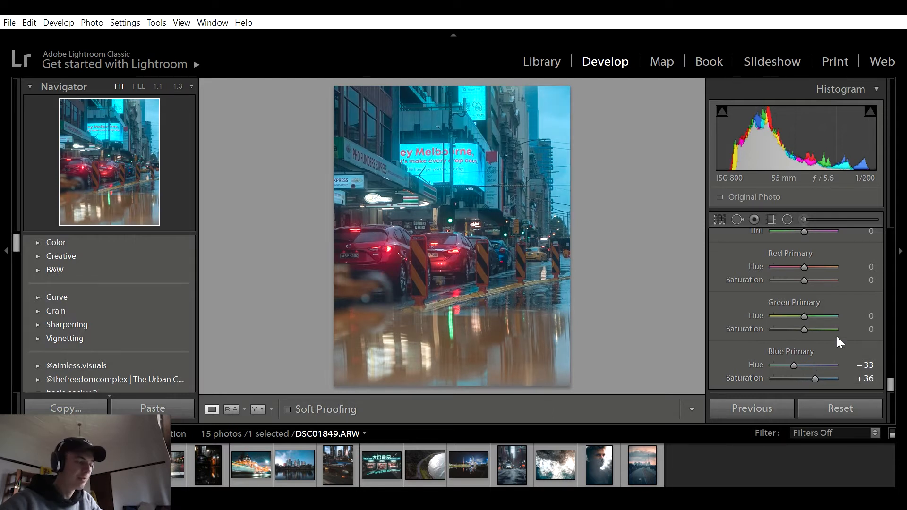
Calibrate the Green Primary to hue +69 and saturation −35, and the Red Primary to hue +21 and saturation +12
drag(806, 302, 828, 299)
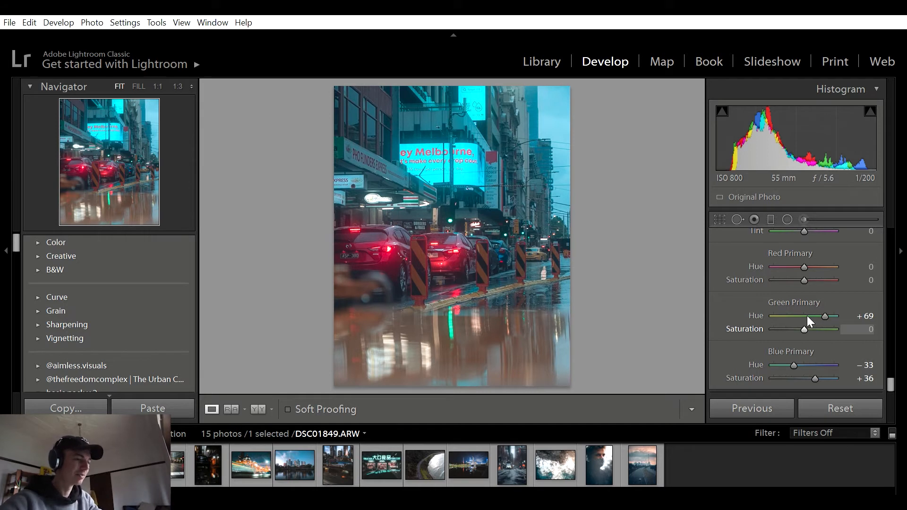
drag(806, 316, 796, 319)
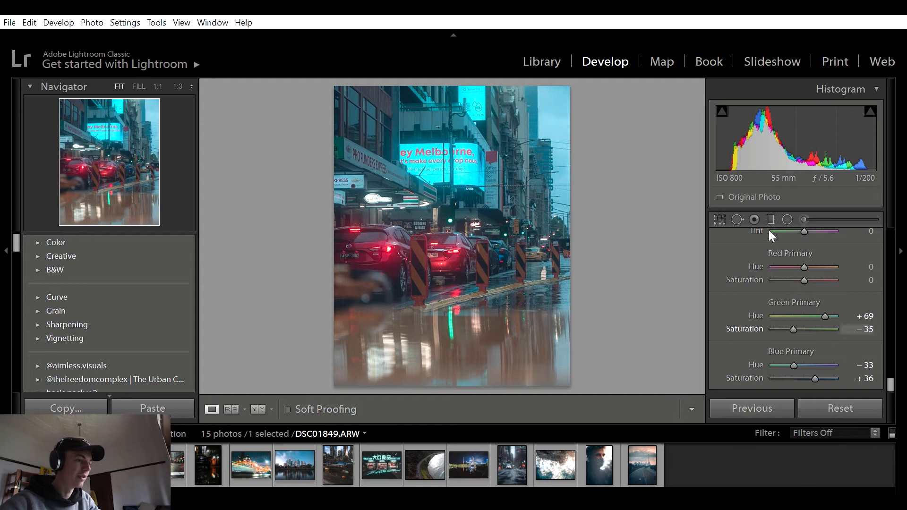
scroll(868, 324, up, 2)
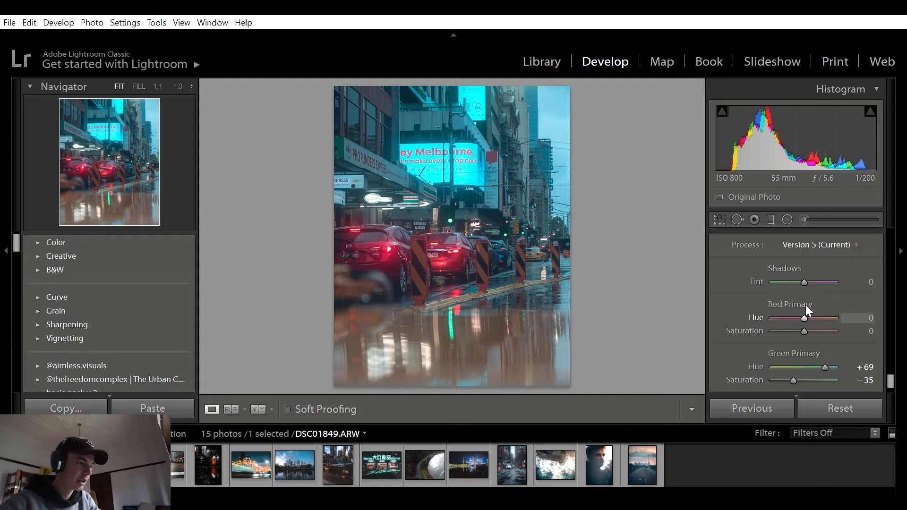
drag(805, 305, 811, 304)
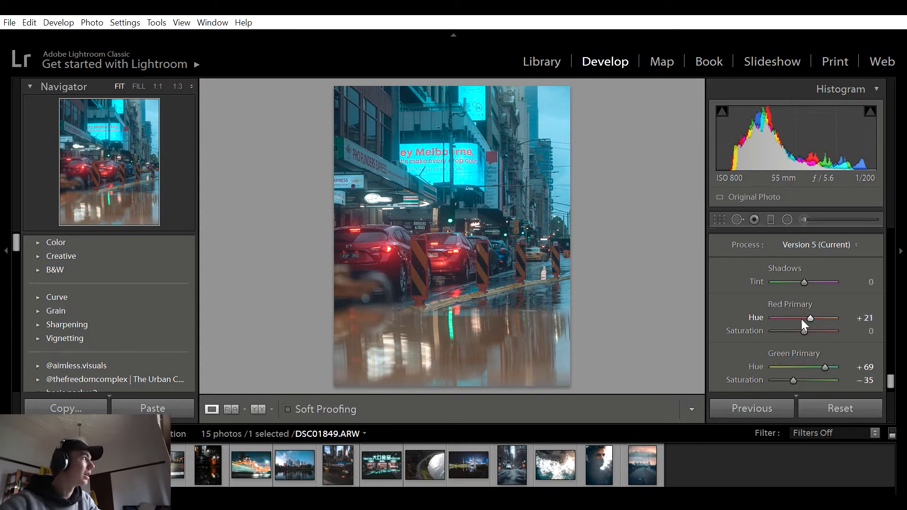
drag(801, 317, 804, 317)
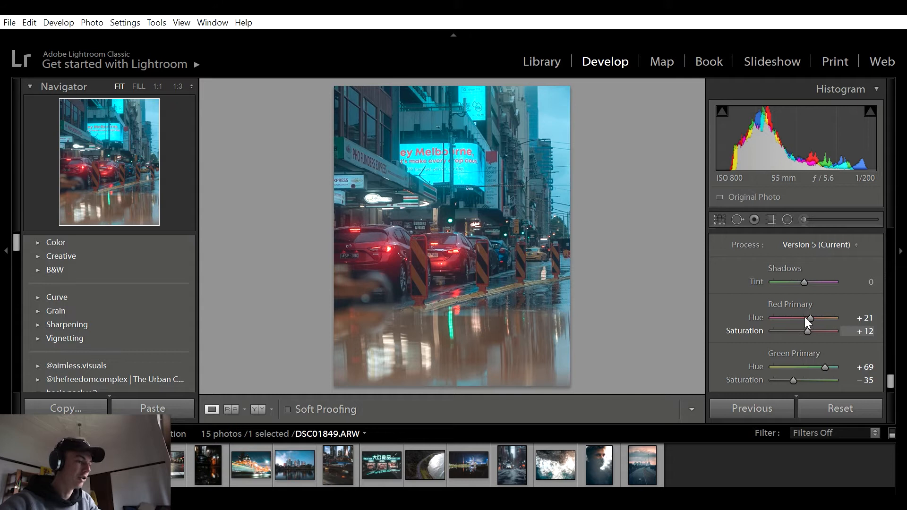
Add film grain to the photo with an amount of 15
scroll(844, 283, up, 3)
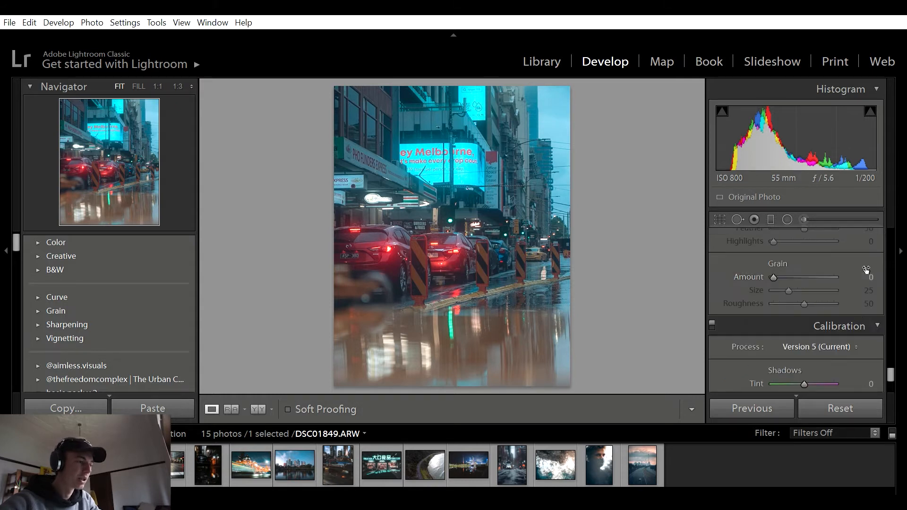
scroll(865, 269, up, 1)
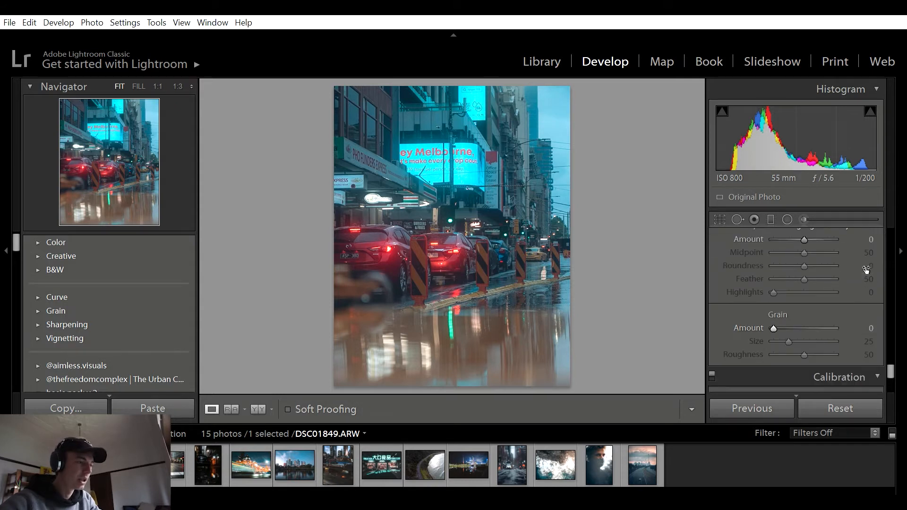
click(860, 319)
text(15)
key(Return)
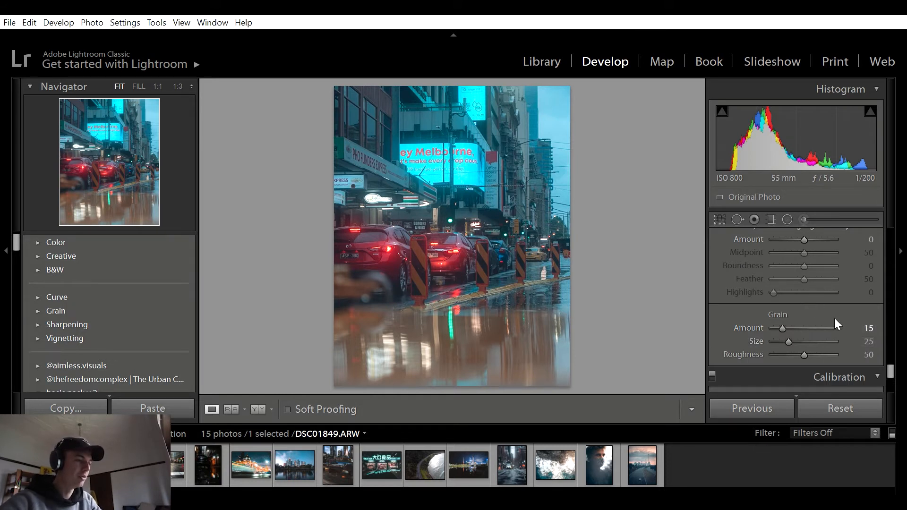
Apply a post-crop vignette with amount −18, midpoint 67 and feather 71
scroll(853, 286, up, 1)
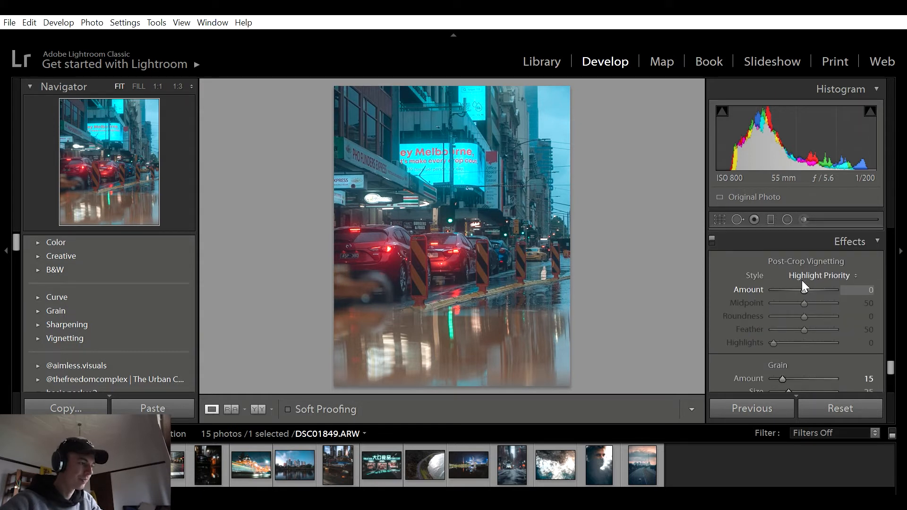
drag(801, 279, 797, 280)
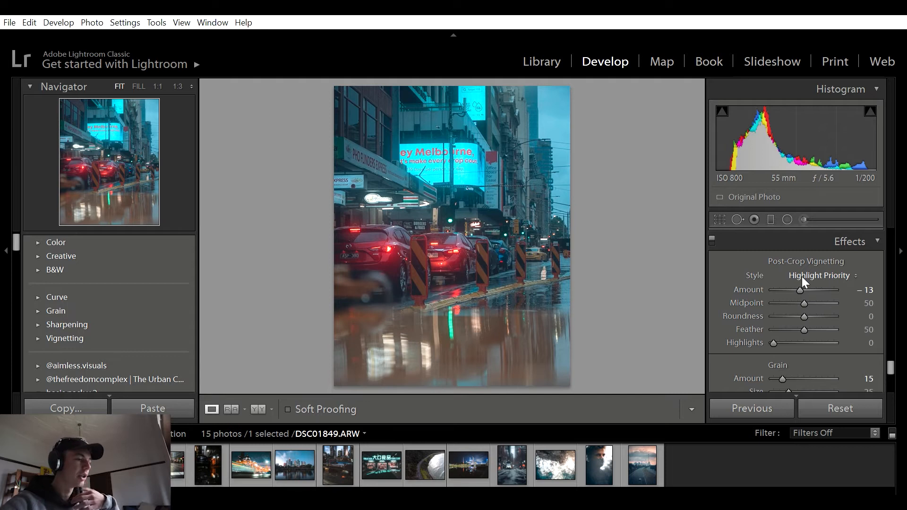
scroll(801, 279, down, 5)
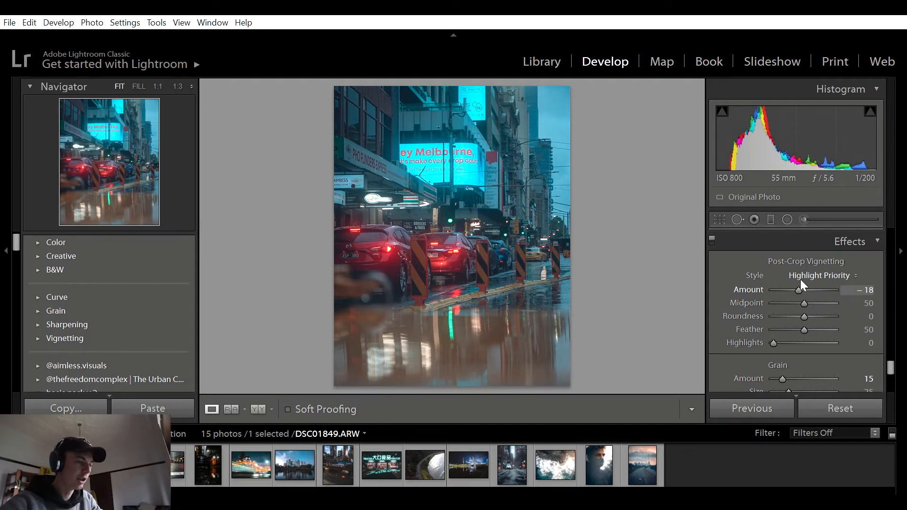
scroll(808, 290, up, 14)
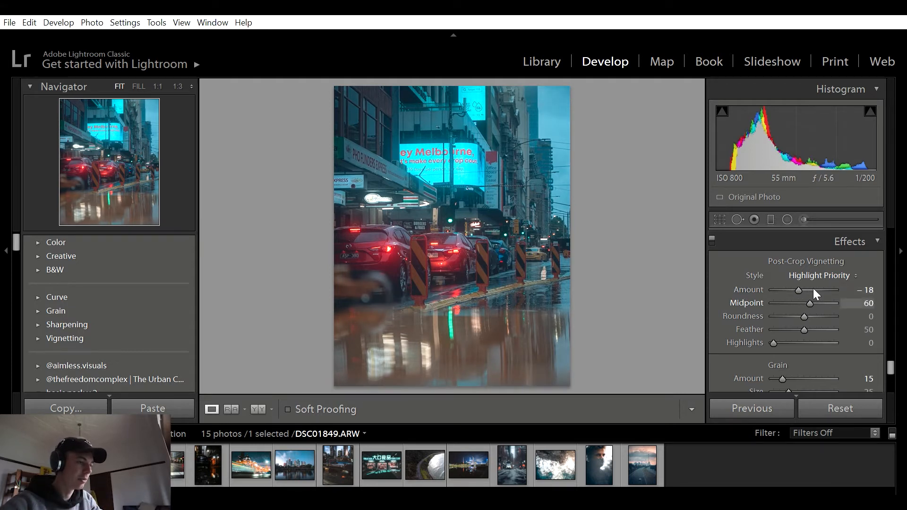
scroll(818, 286, up, 3)
scroll(808, 316, up, 3)
scroll(815, 315, up, 19)
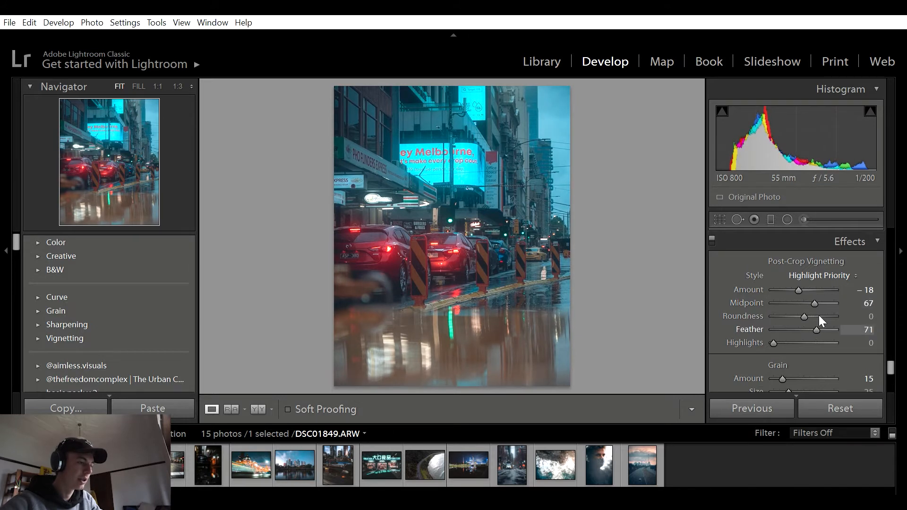
Set the sharpening amount to 90 with masking 57, and luminance noise reduction to 10
scroll(850, 283, up, 6)
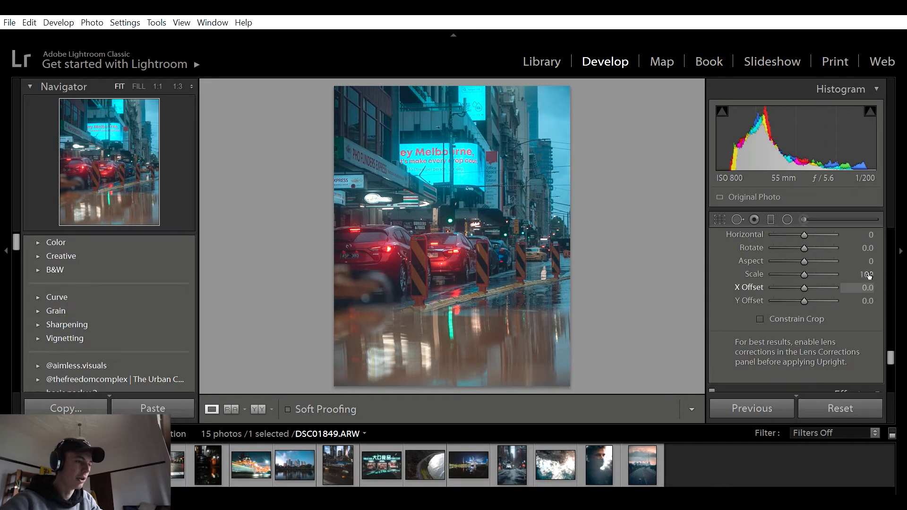
scroll(852, 280, up, 8)
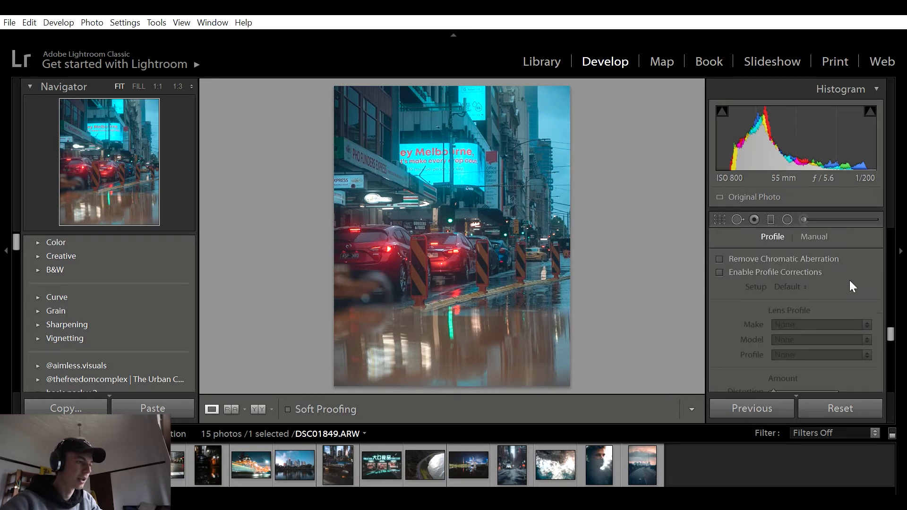
scroll(852, 284, up, 6)
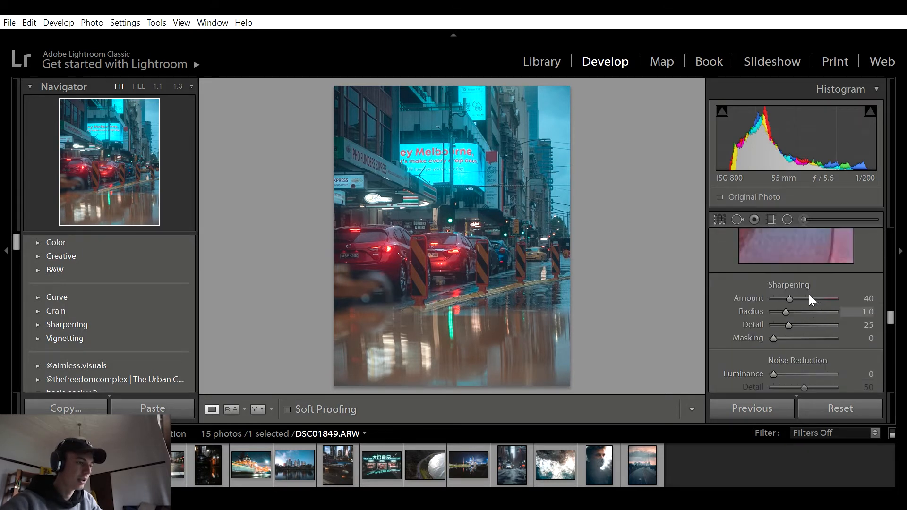
drag(788, 287, 808, 282)
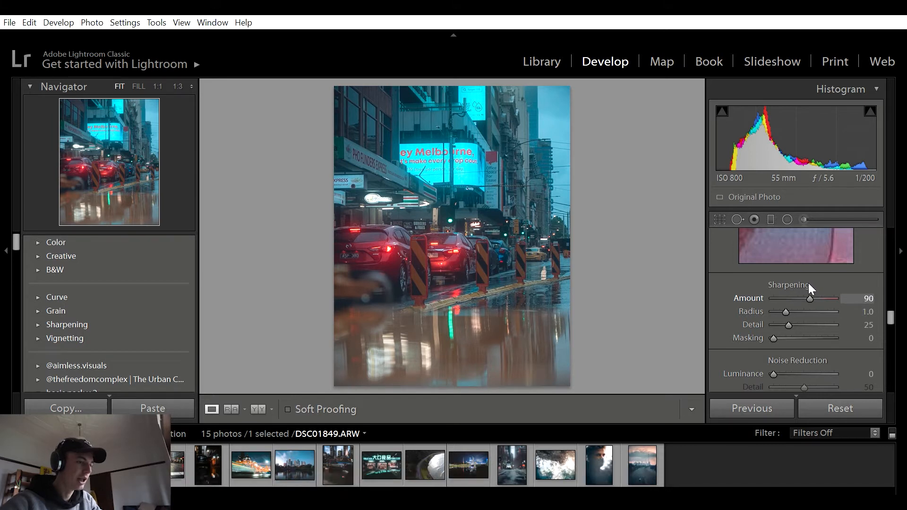
key(alt)
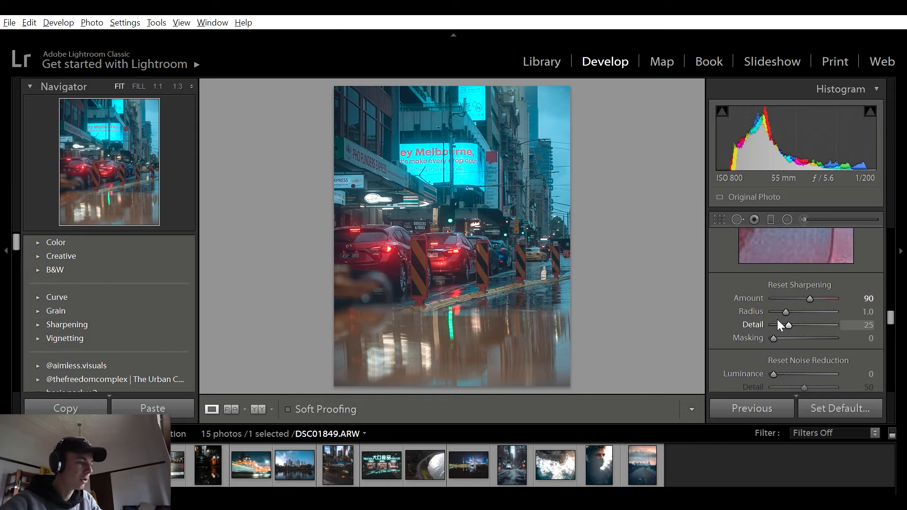
drag(772, 327, 806, 322)
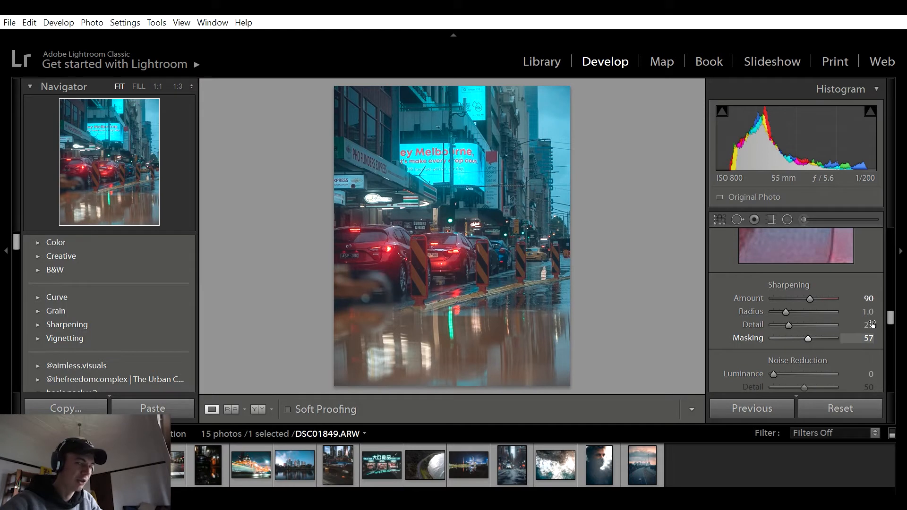
drag(770, 356, 775, 355)
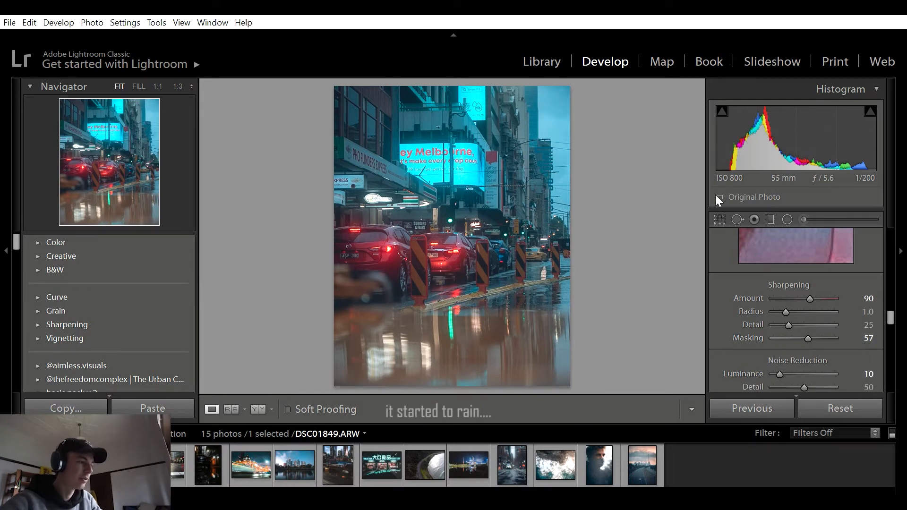
Preview the split toning highlight hues, and set the highlights to hue 240 and saturation 9
scroll(752, 296, up, 2)
scroll(755, 302, up, 5)
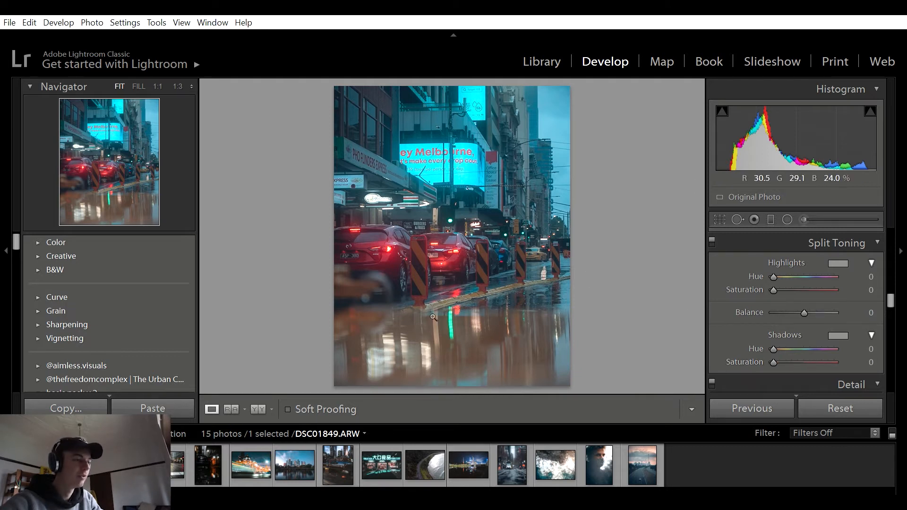
key(alt)
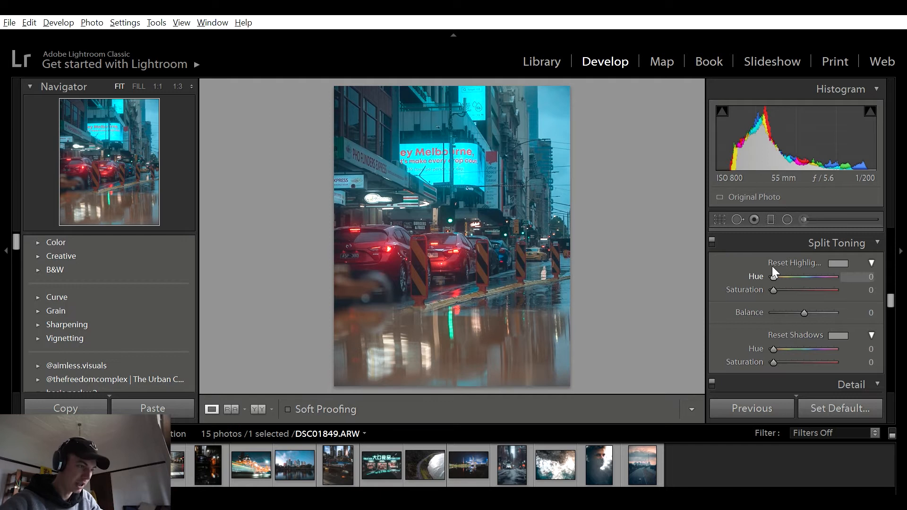
mouse_move(772, 265)
mouse_down()
mouse_move(815, 265)
mouse_move(761, 262)
mouse_up()
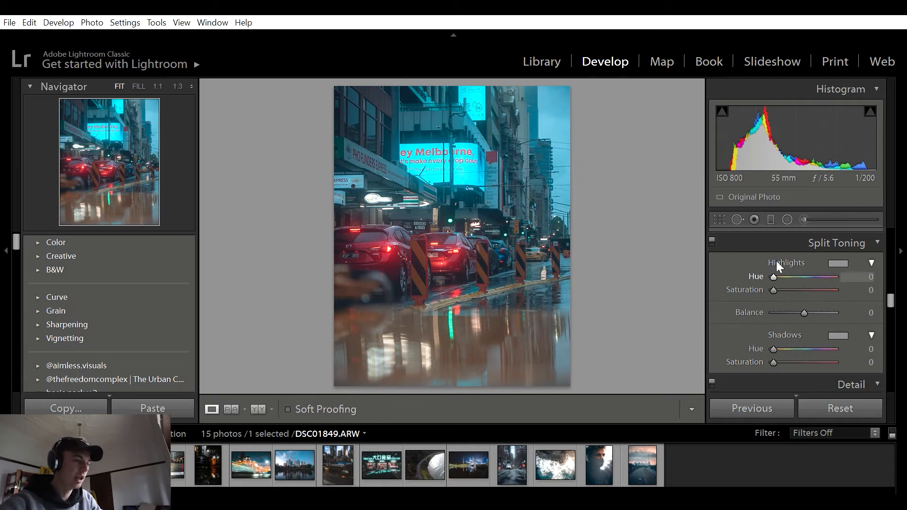
click(868, 276)
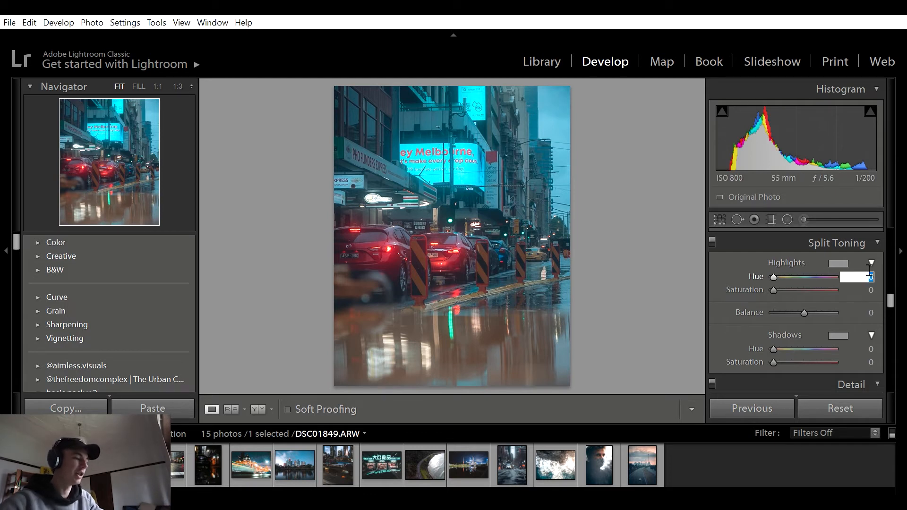
text(240)
key(Return)
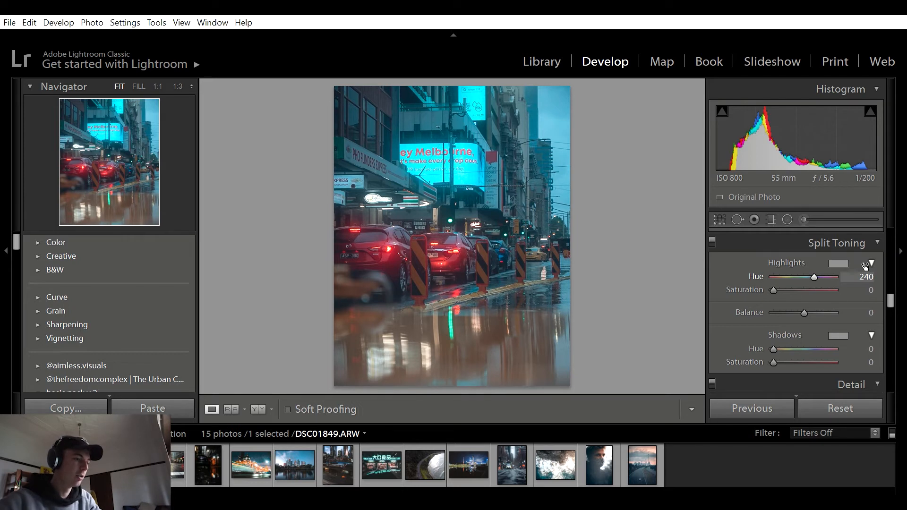
click(857, 289)
text(9)
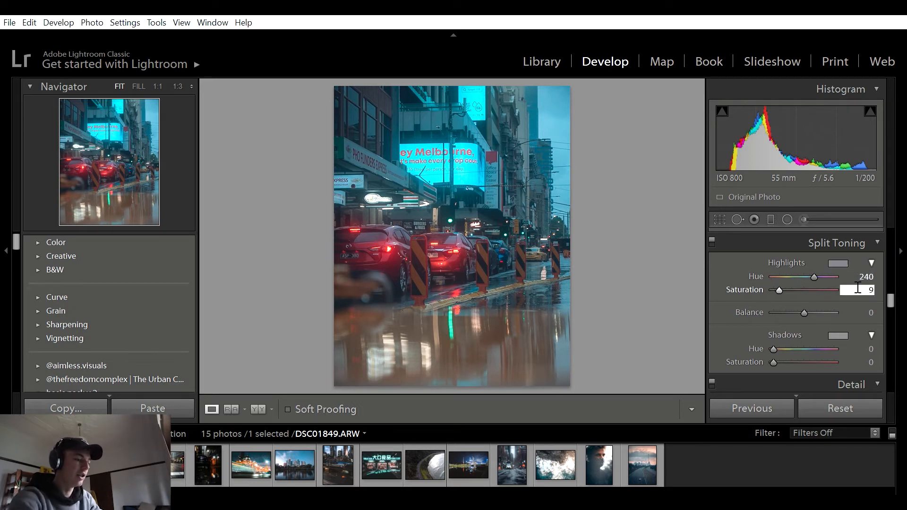
key(Return)
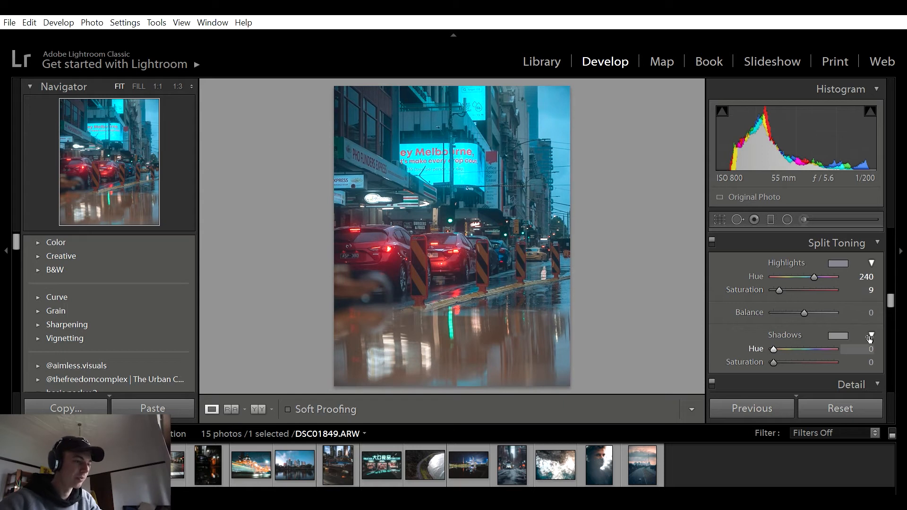
Set the split toning shadows to hue 210 and saturation 5
click(870, 348)
text(210)
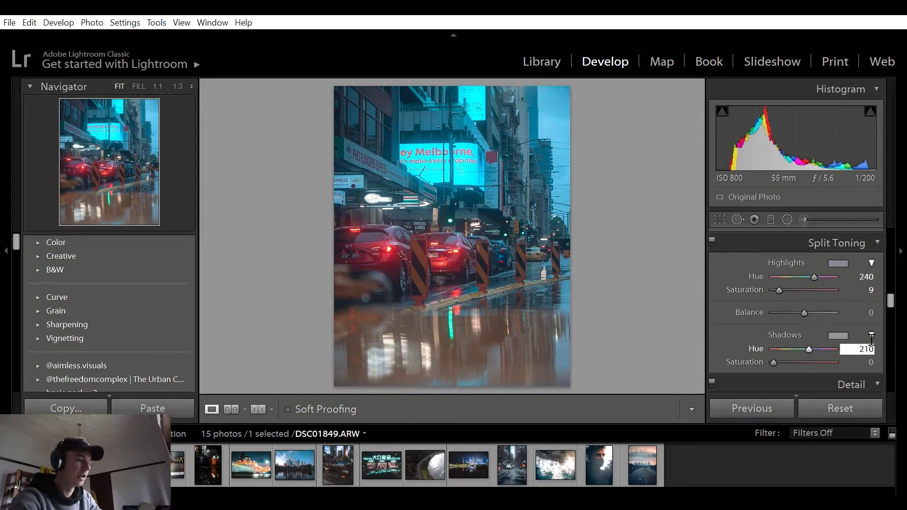
key(Return)
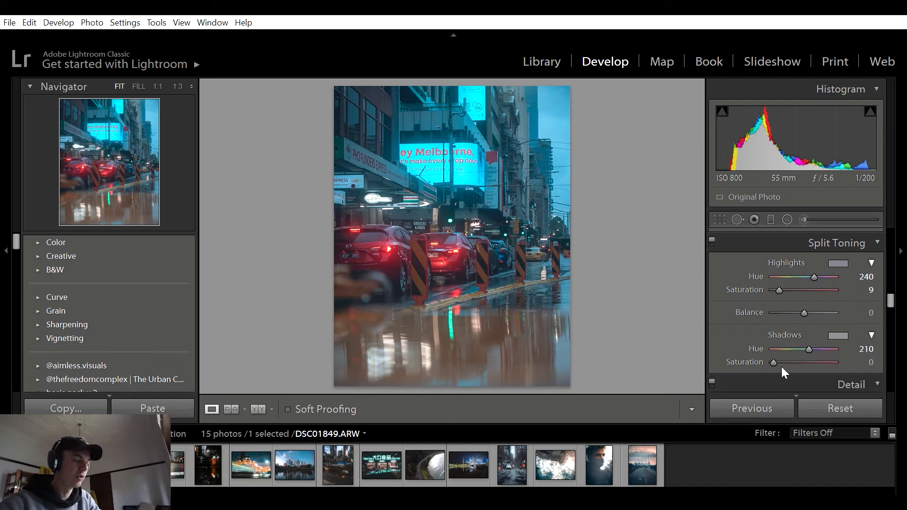
click(868, 361)
text(5)
key(Return)
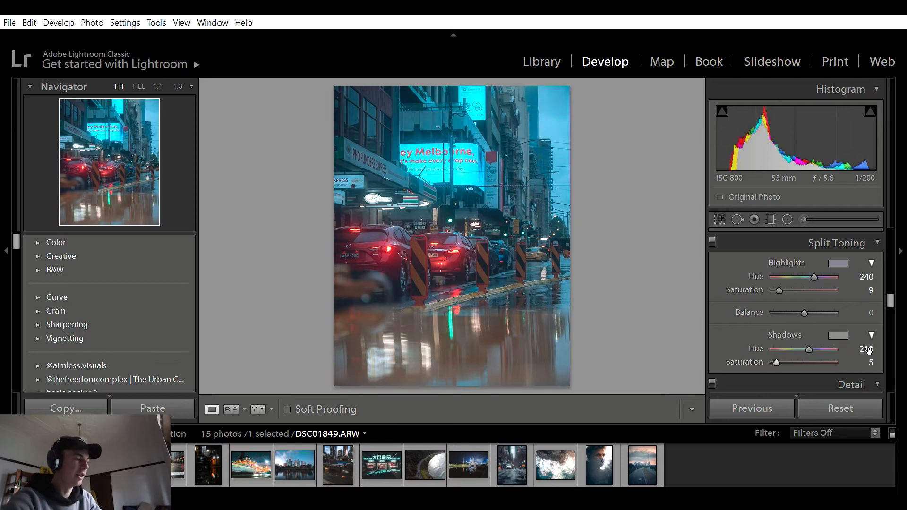
Compare the photo with the split toning effect switched off and on
click(712, 229)
click(711, 228)
click(711, 229)
click(711, 229)
click(711, 227)
click(711, 228)
click(711, 228)
click(710, 228)
click(710, 228)
click(710, 228)
click(711, 228)
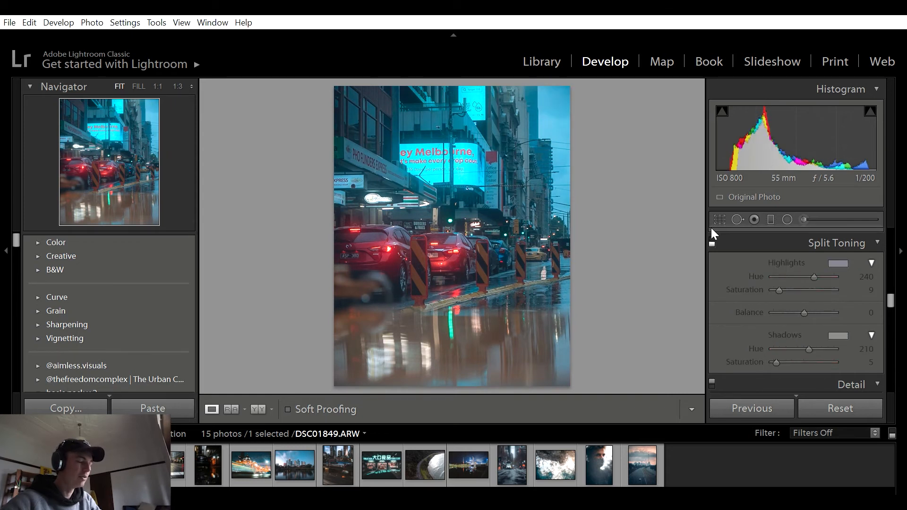
click(710, 227)
click(710, 228)
click(710, 228)
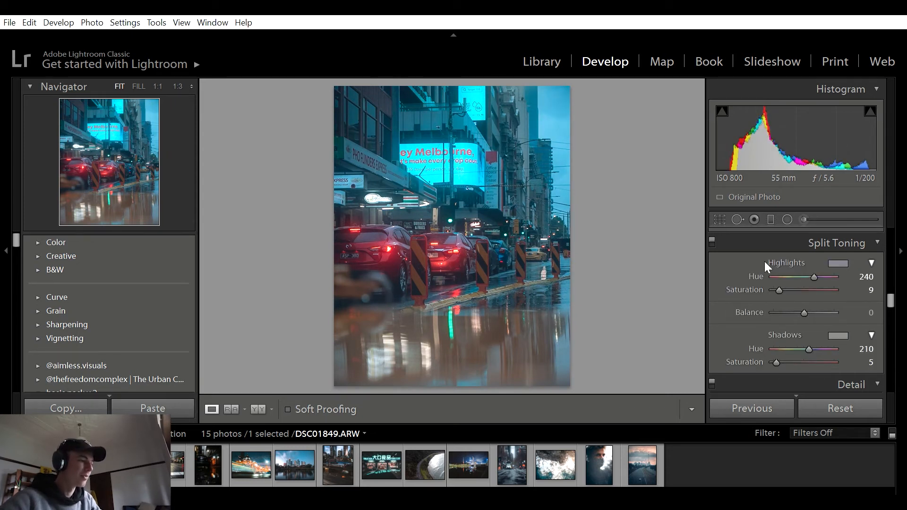
scroll(764, 262, up, 2)
scroll(764, 262, down, 3)
scroll(764, 262, down, 1)
scroll(764, 262, up, 6)
scroll(764, 260, down, 1)
scroll(764, 263, up, 1)
scroll(764, 263, down, 3)
scroll(763, 262, up, 2)
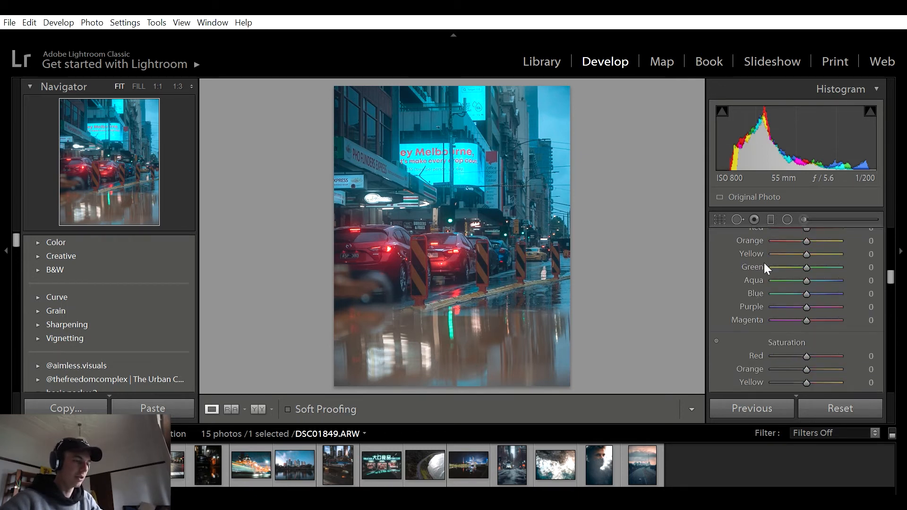
scroll(838, 308, up, 3)
scroll(838, 308, down, 4)
scroll(838, 309, up, 2)
scroll(832, 302, down, 2)
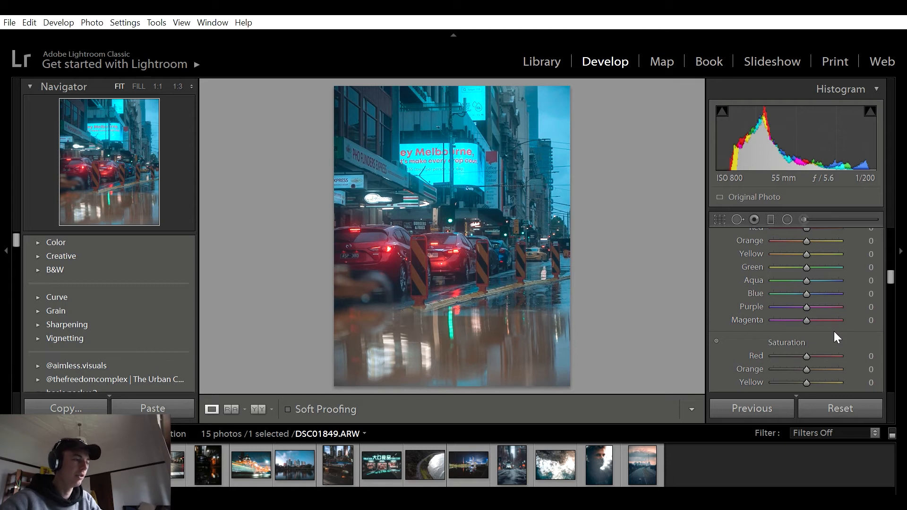
Set the HSL hue to −21 for red, −18 for orange and −45 for yellow, and try green at +100
scroll(832, 307, up, 1)
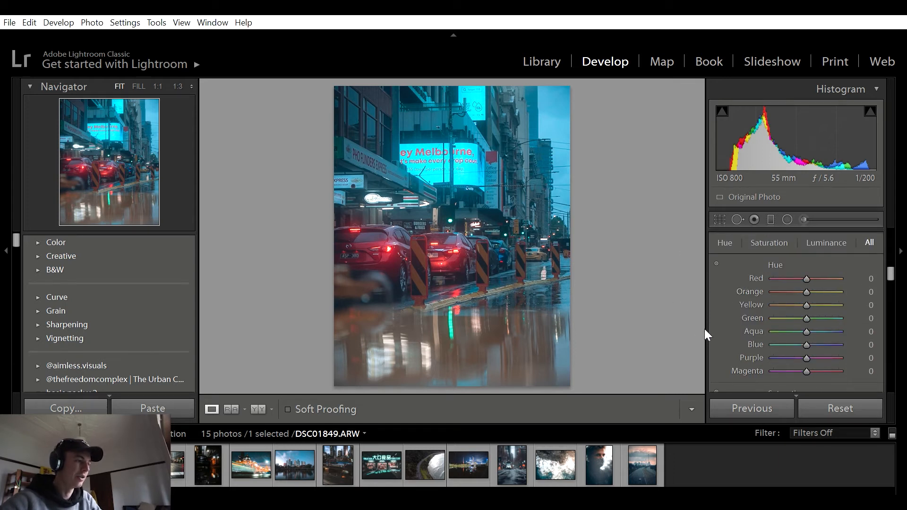
drag(806, 278, 798, 261)
mouse_move(806, 291)
mouse_down()
mouse_move(846, 282)
mouse_move(790, 282)
mouse_move(810, 283)
mouse_up()
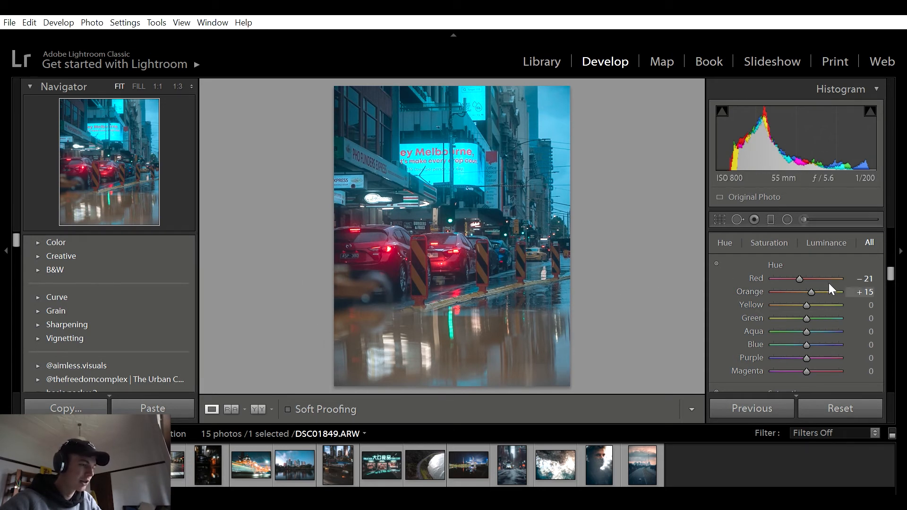
drag(811, 292, 809, 292)
drag(803, 279, 801, 279)
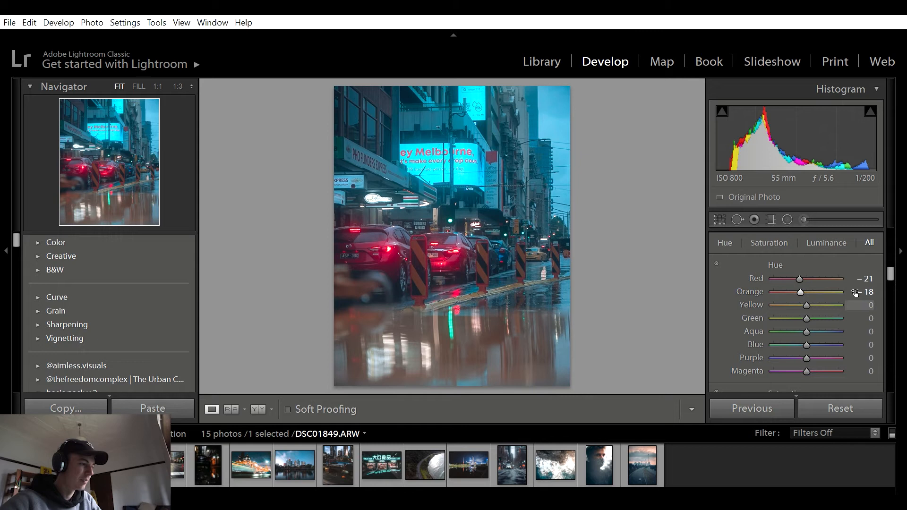
drag(808, 294, 713, 297)
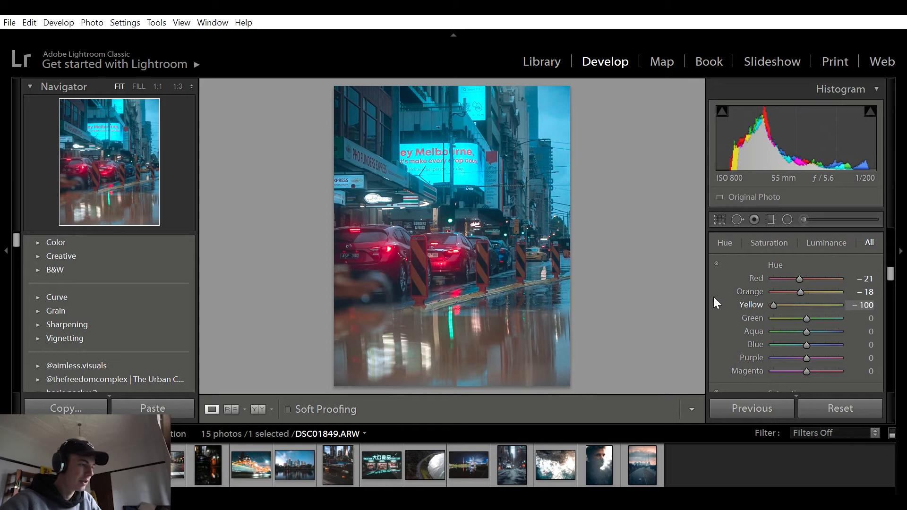
drag(775, 291, 744, 302)
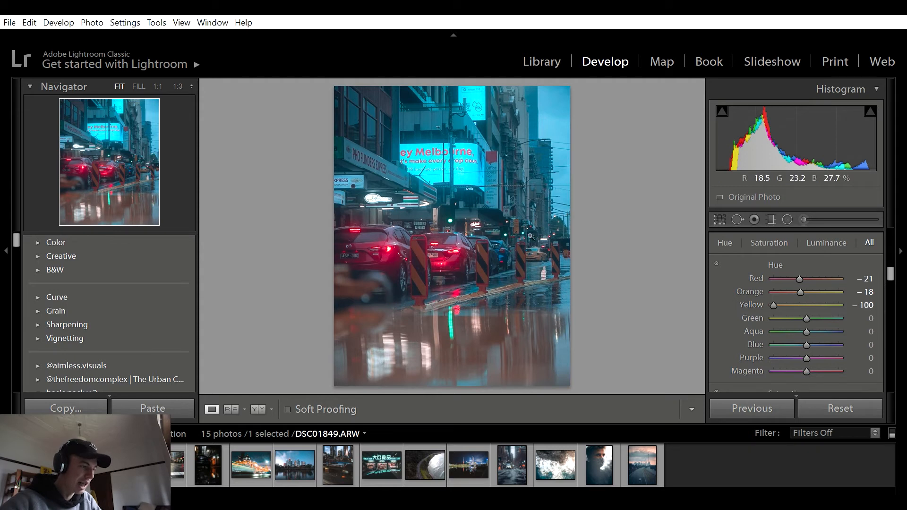
drag(770, 285, 903, 340)
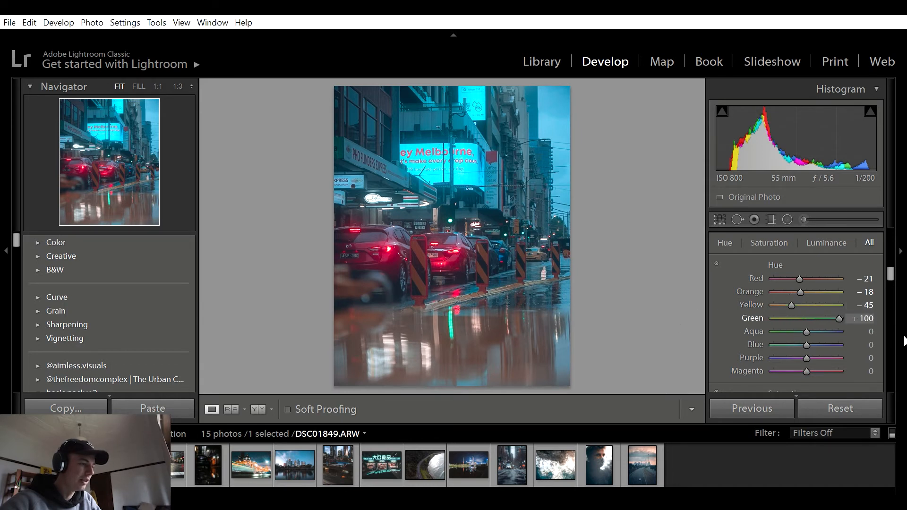
Reset the HSL green hue to 0, and set the hue to +29 for aqua, −11 for blue and −28 for magenta
double_click(817, 311)
drag(806, 331, 710, 322)
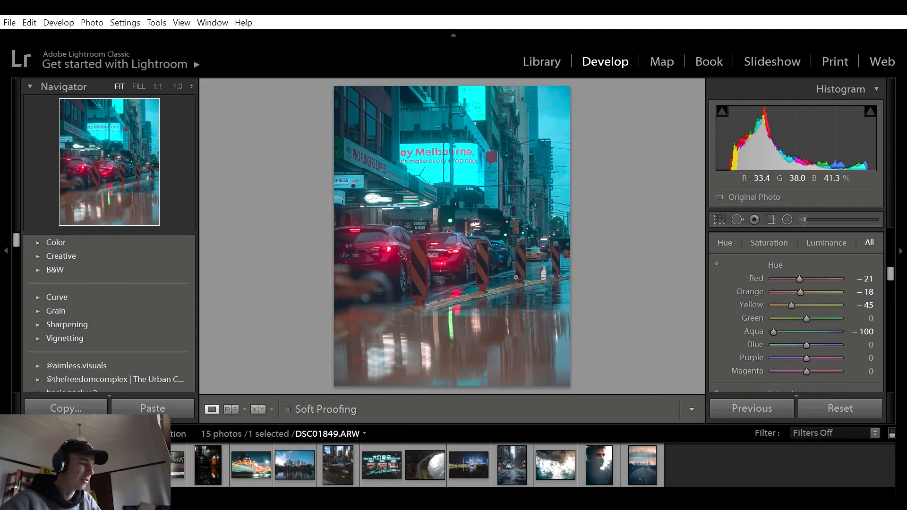
drag(777, 321, 839, 357)
drag(900, 360, 794, 354)
double_click(805, 358)
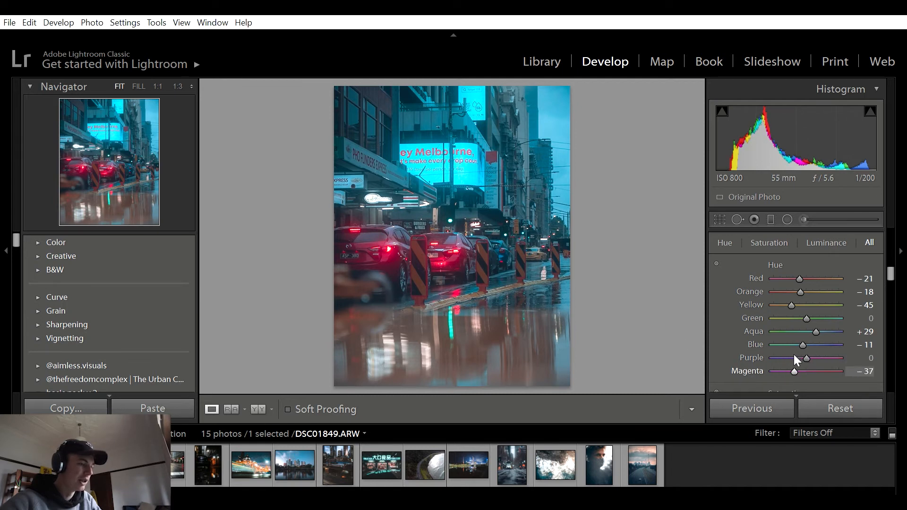
double_click(798, 362)
Set the HSL saturation to −17 for red, −18 for orange, +53 for yellow, +19 for aqua and −51 for blue
scroll(731, 237, down, 3)
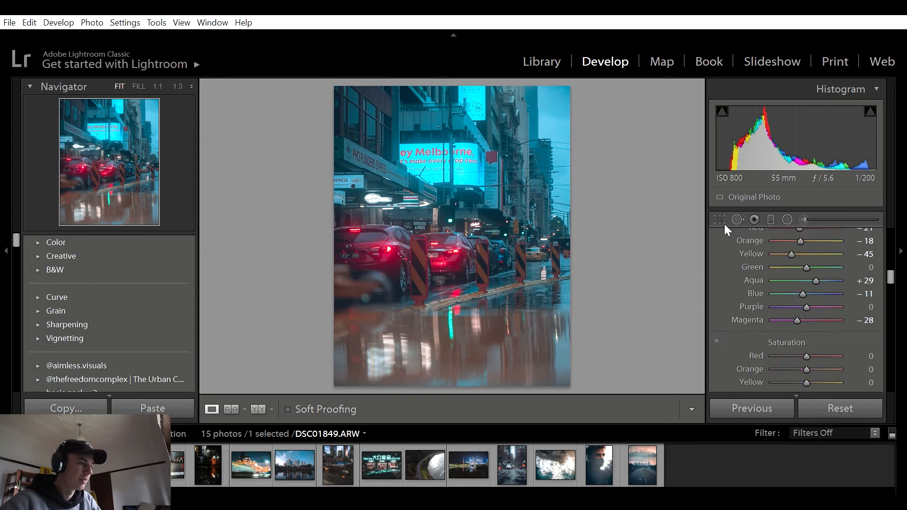
drag(806, 254, 808, 274)
drag(705, 283, 822, 266)
double_click(802, 294)
drag(806, 307, 729, 298)
drag(789, 284, 905, 286)
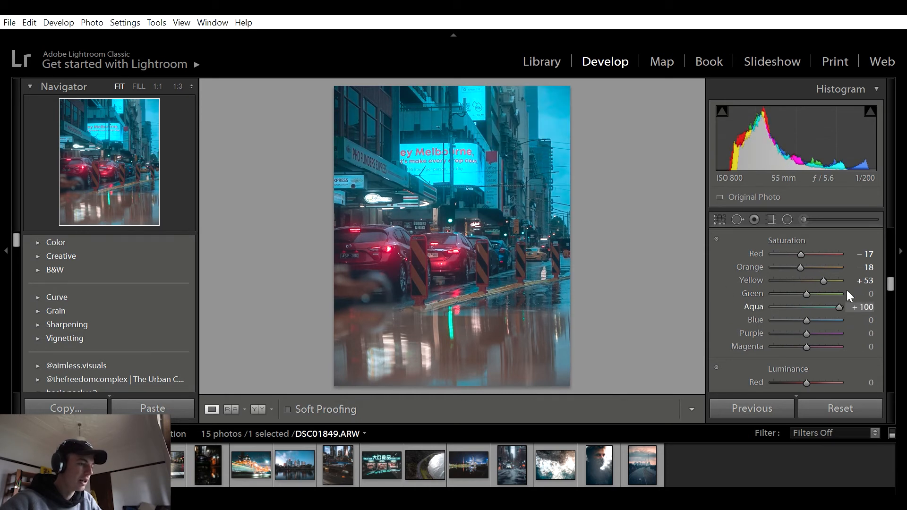
drag(818, 291, 791, 312)
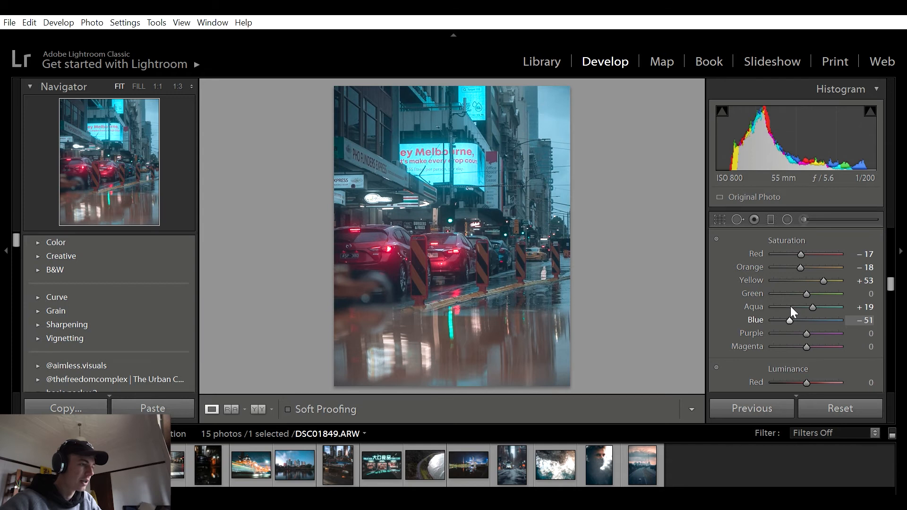
Set the HSL saturation to +5 for red, +8 for orange, and −100 for both purple and magenta
drag(803, 234, 812, 253)
drag(806, 333, 721, 323)
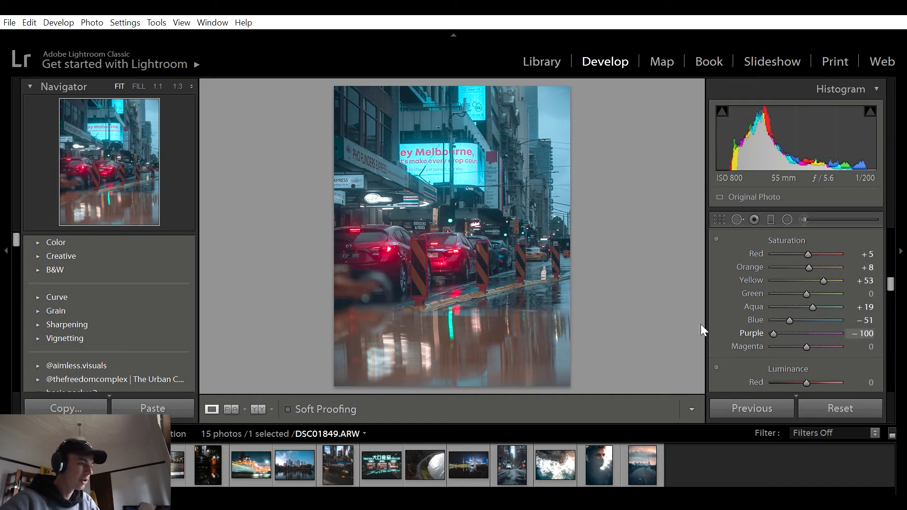
drag(805, 346, 699, 336)
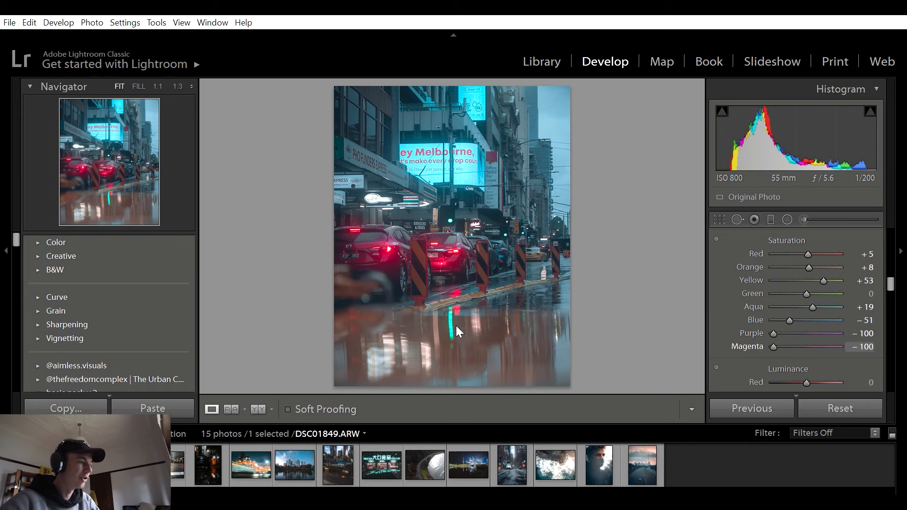
Set the HSL luminance to +27 for red, +50 for orange and +87 for yellow
scroll(783, 273, down, 2)
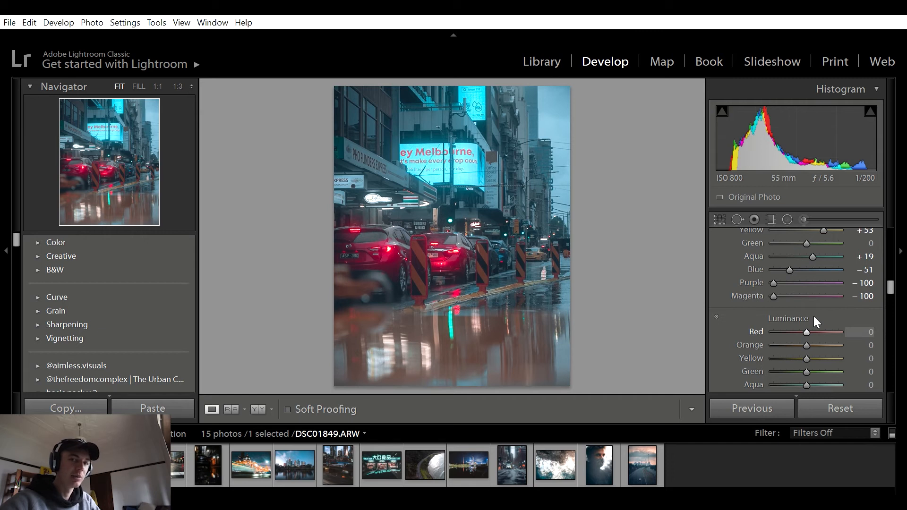
drag(806, 331, 904, 326)
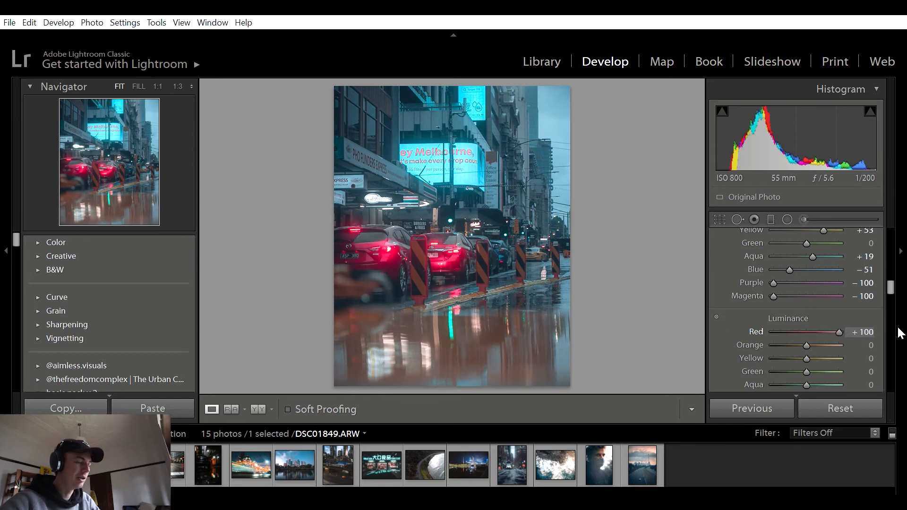
drag(904, 326, 786, 360)
double_click(786, 359)
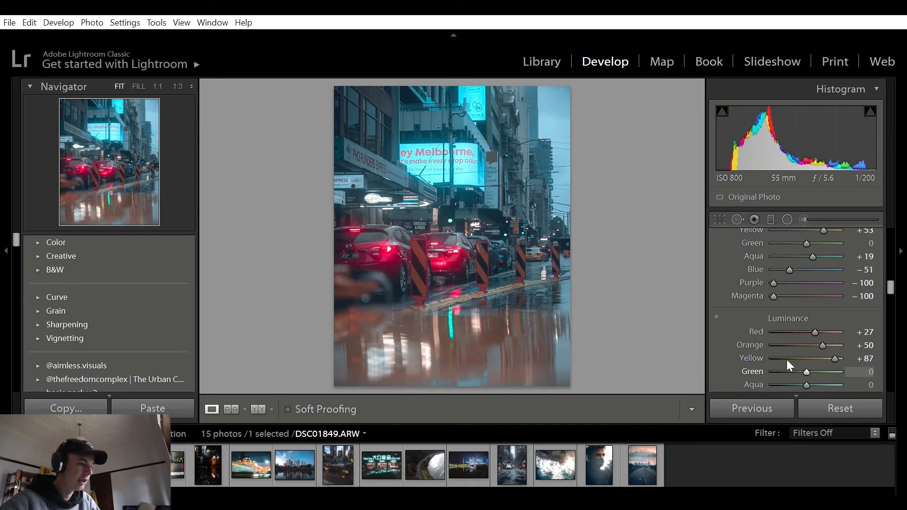
Set the HSL luminance to +27 for aqua, −40 for blue, +100 for purple and +70 for magenta
scroll(796, 326, down, 2)
drag(805, 331, 727, 325)
mouse_move(791, 325)
mouse_down()
mouse_move(824, 328)
mouse_move(794, 334)
mouse_up()
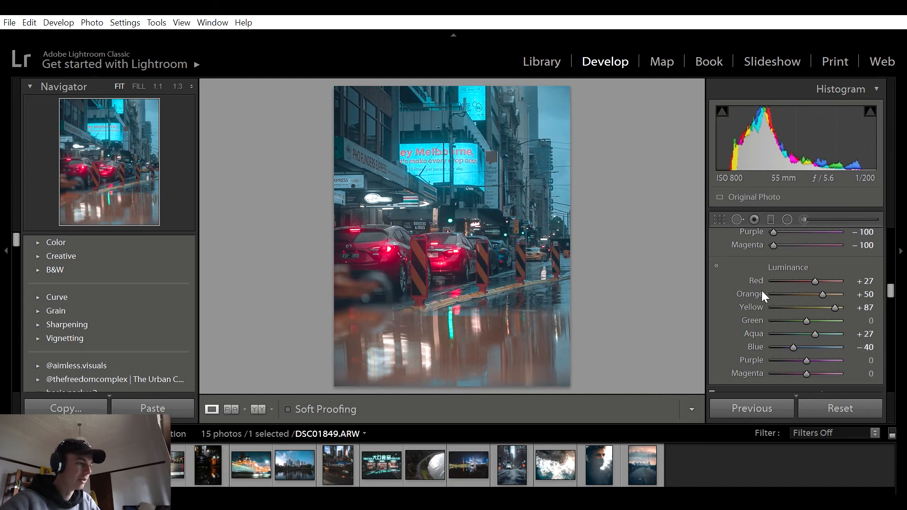
scroll(759, 288, down, 2)
drag(803, 308, 884, 311)
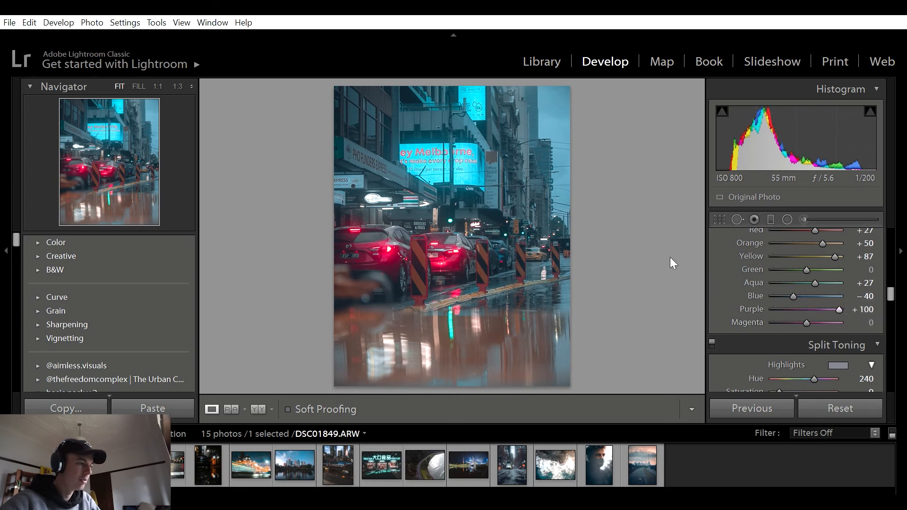
drag(839, 309, 894, 302)
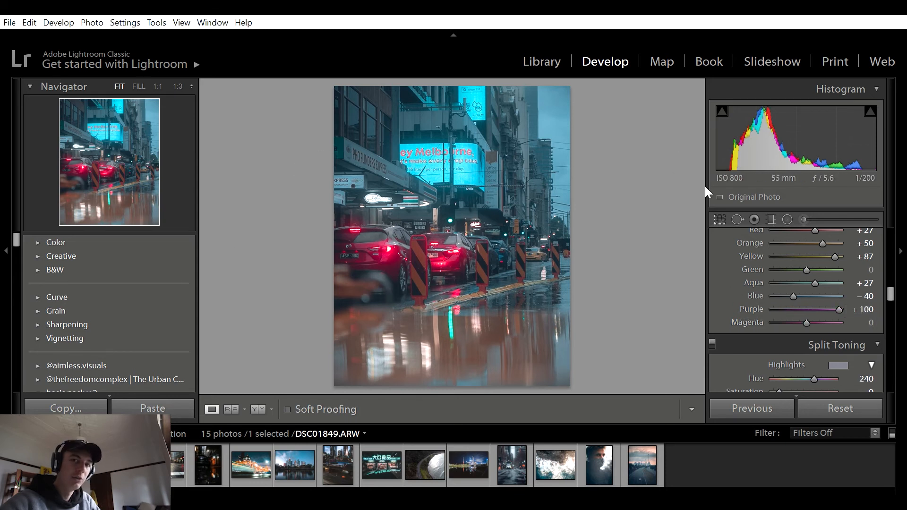
drag(816, 318, 832, 305)
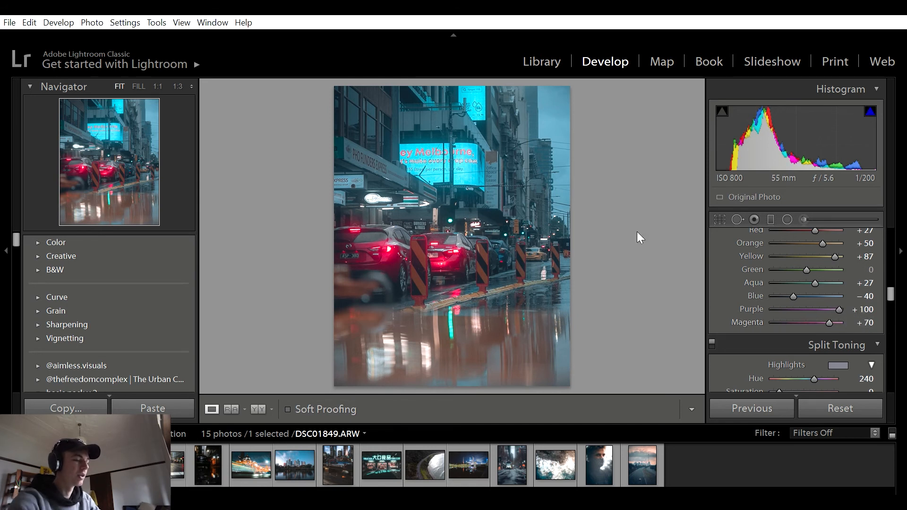
Compare the edited photo with its unedited version several times
key(backslash)
key(backslash)
key(backslash)
key(backslash)
key(backslash)
key(backslash)
key(backslash)
key(backslash)
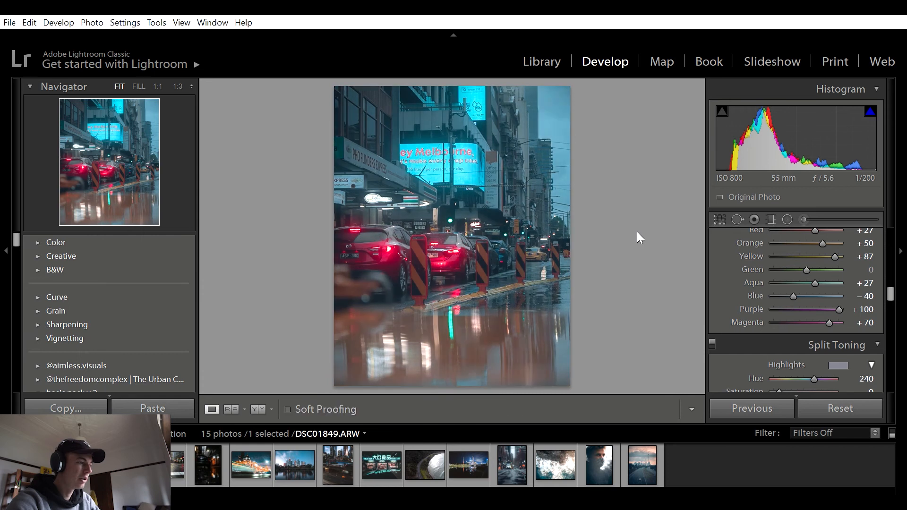
Raise the photo's contrast to +83 in the basic tone adjustments
scroll(785, 254, up, 2)
scroll(785, 254, up, 15)
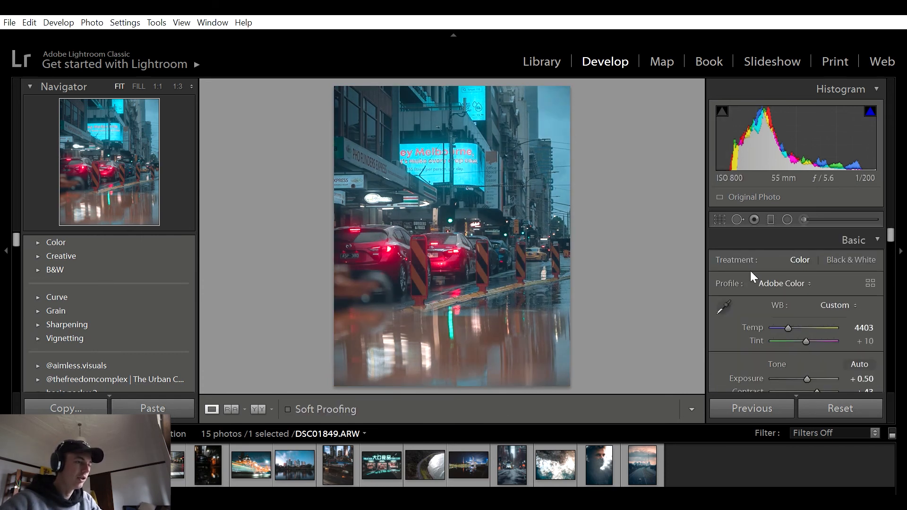
scroll(834, 269, down, 1)
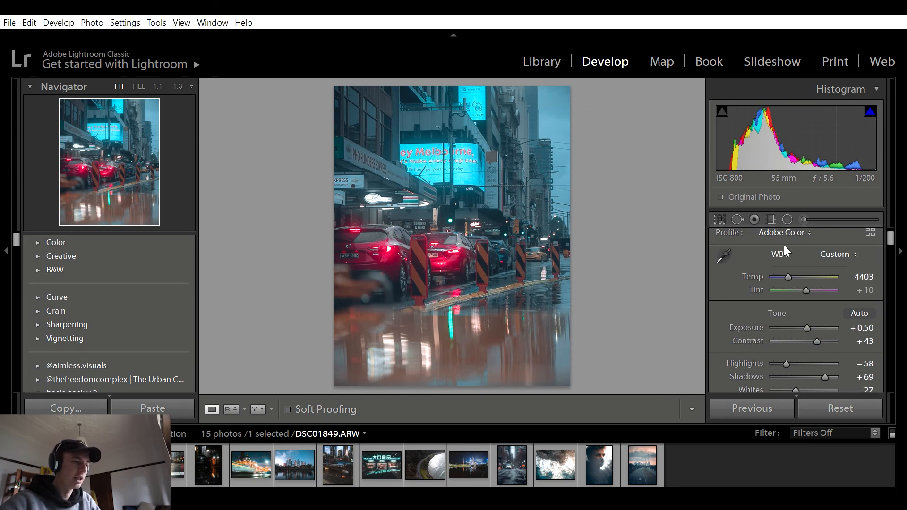
drag(817, 329, 830, 324)
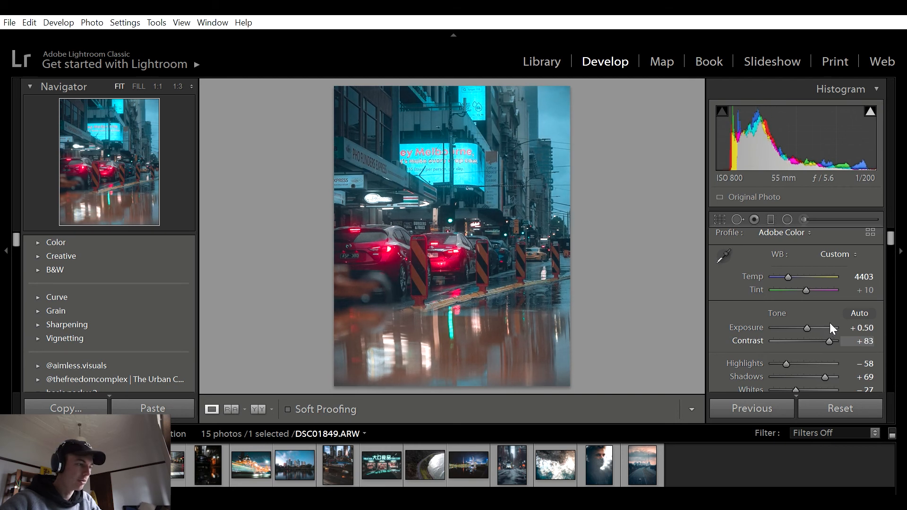
scroll(828, 272, down, 2)
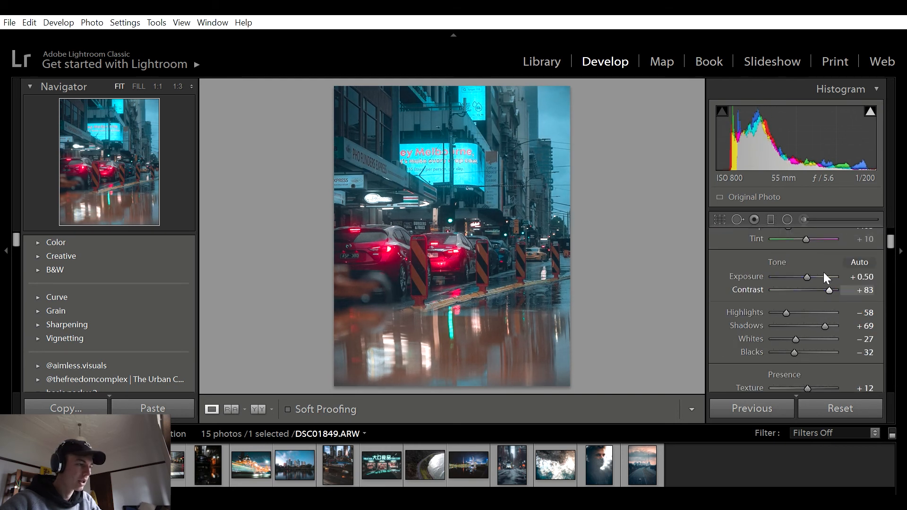
scroll(821, 273, down, 2)
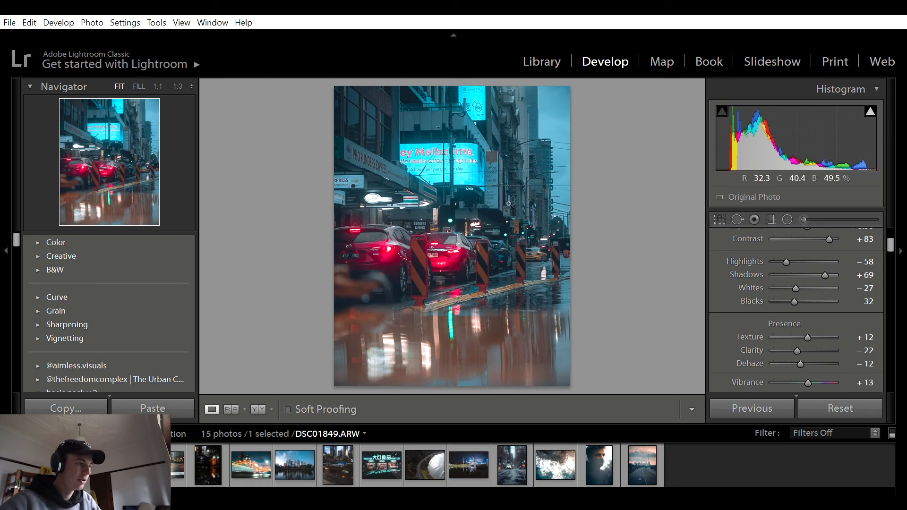
Add a graduated filter over the wet road in the foreground, with exposure −0.49 and clarity 82
click(771, 209)
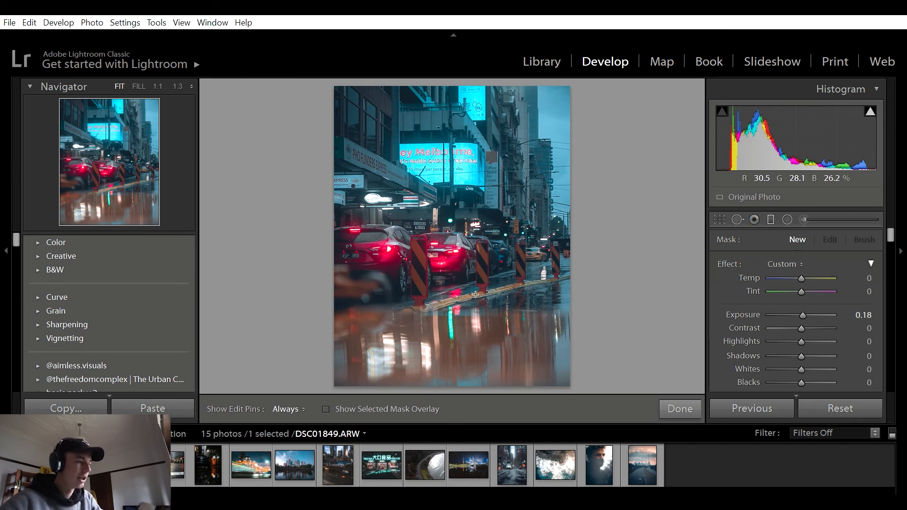
mouse_move(457, 356)
mouse_down()
mouse_move(457, 390)
mouse_move(458, 291)
mouse_move(458, 306)
mouse_up()
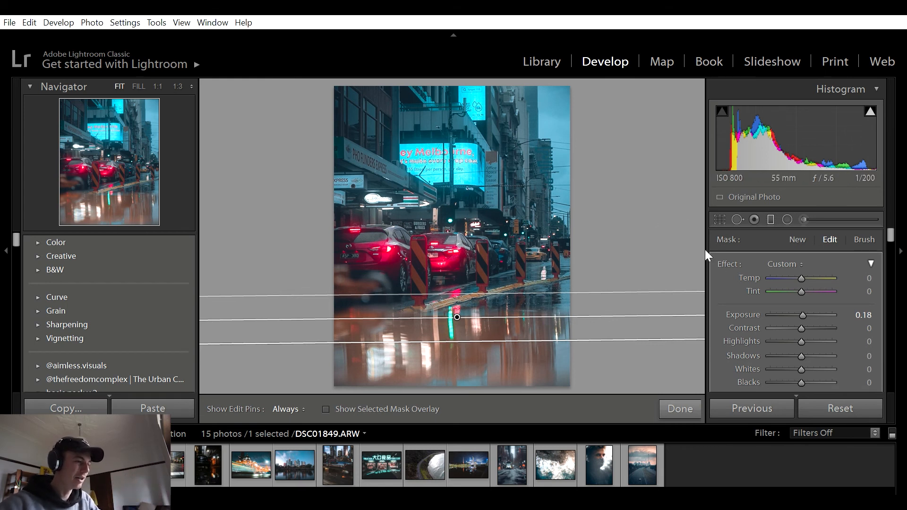
drag(798, 303, 794, 303)
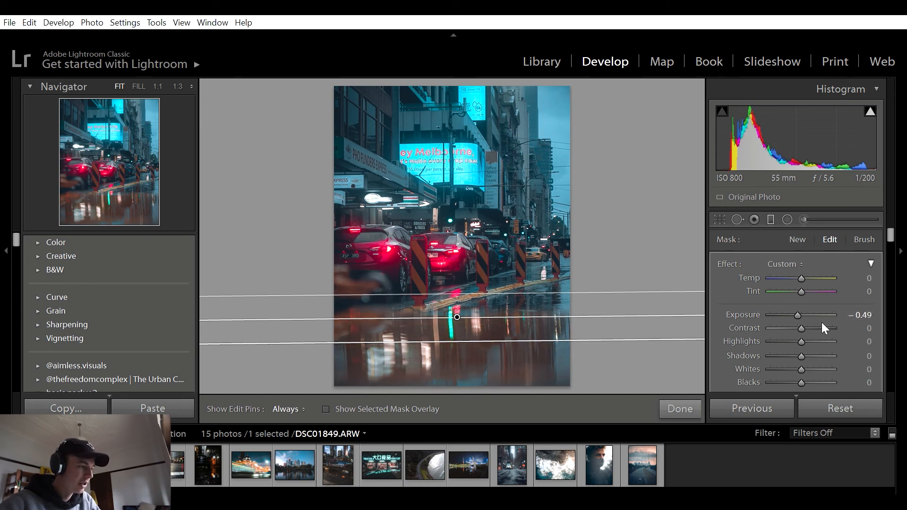
scroll(820, 322, down, 2)
drag(802, 362, 827, 349)
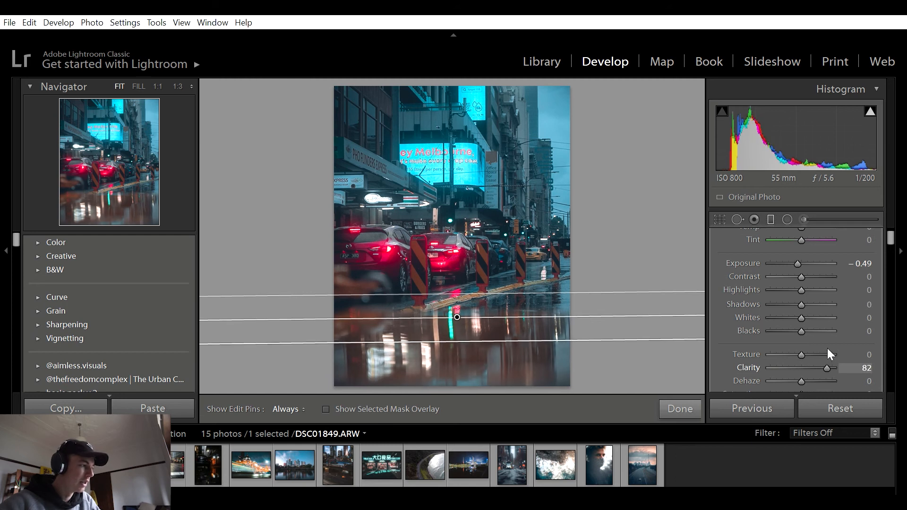
scroll(769, 259, up, 2)
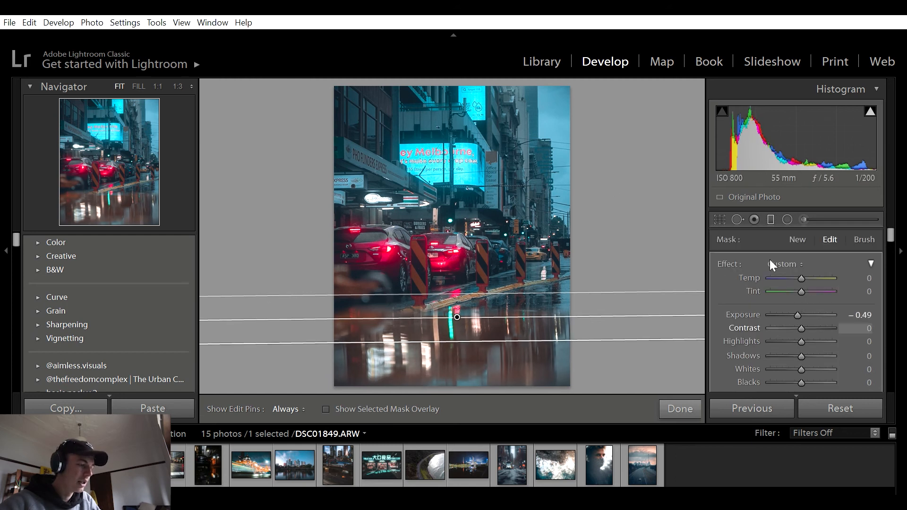
Cool the foreground graduated filter's temperature to −6 and finish editing that filter
drag(798, 266, 797, 266)
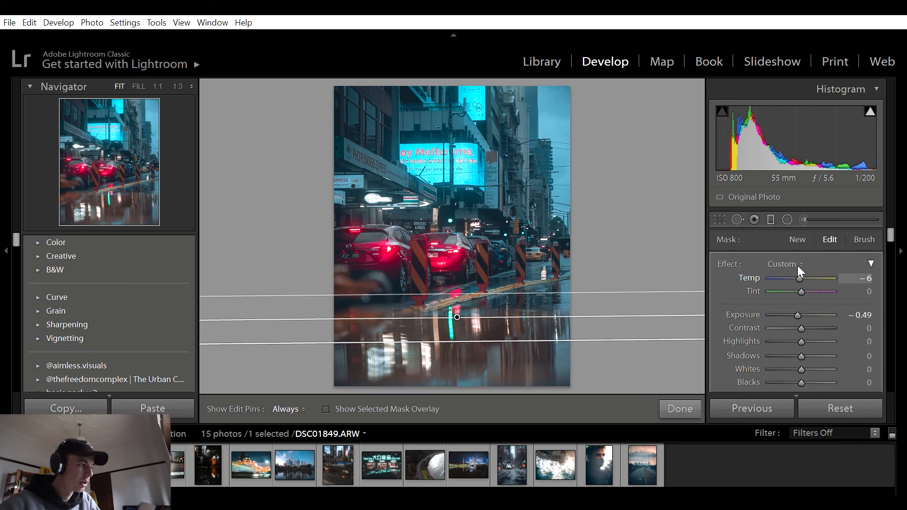
click(676, 405)
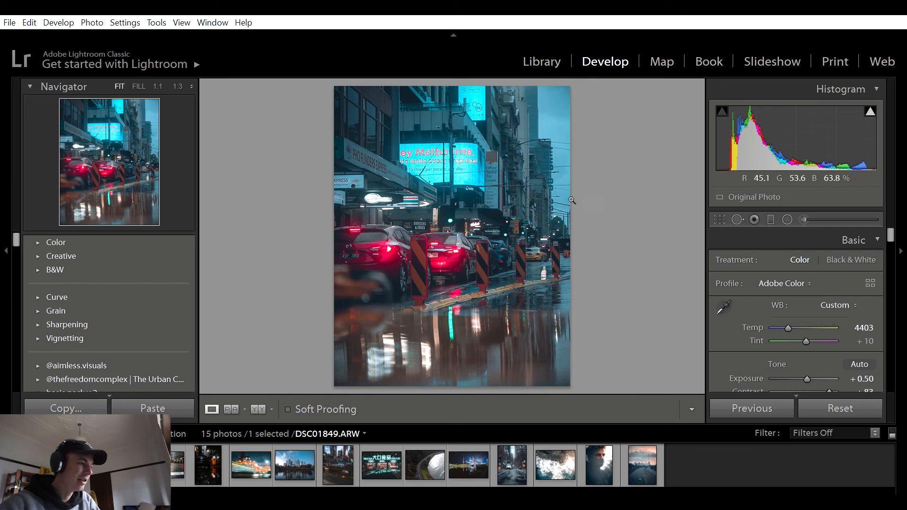
Add a tall radial filter over the sky in the photo's upper right corner, with exposure 0.18, and invert its mask
click(787, 214)
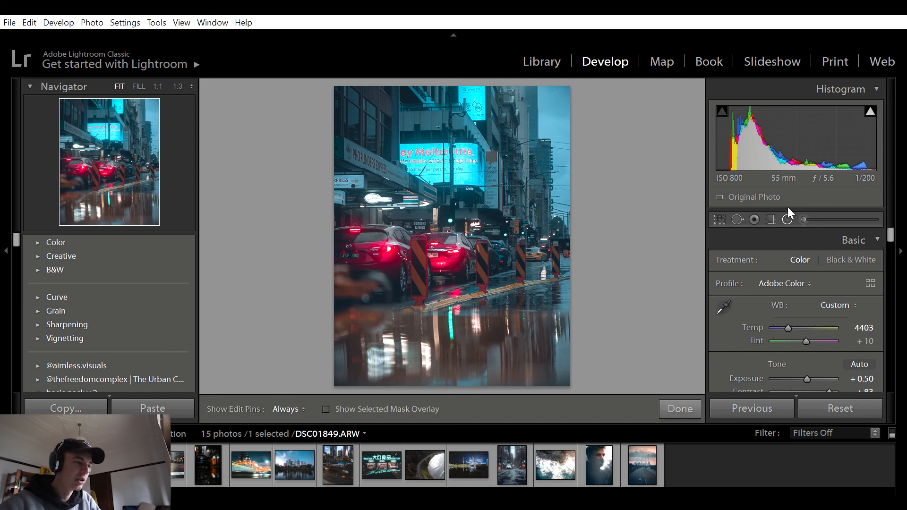
drag(562, 93, 597, 225)
scroll(783, 340, down, 6)
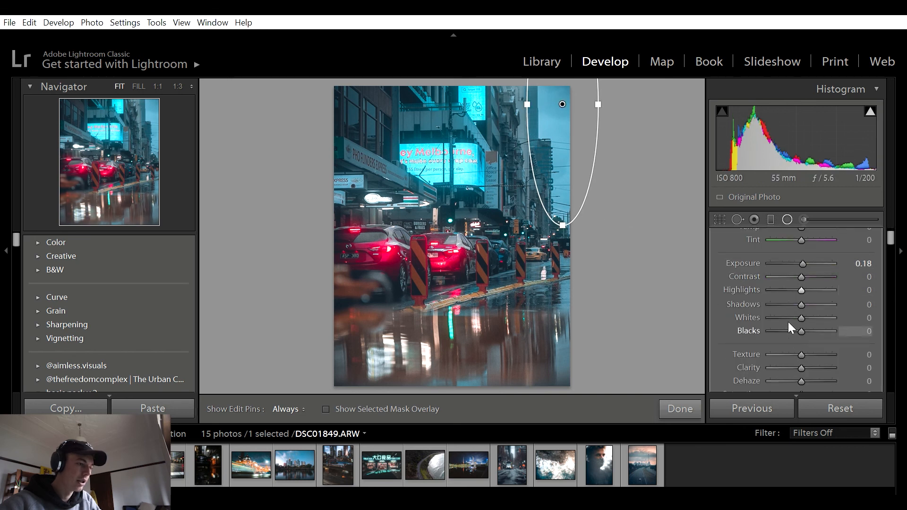
click(776, 367)
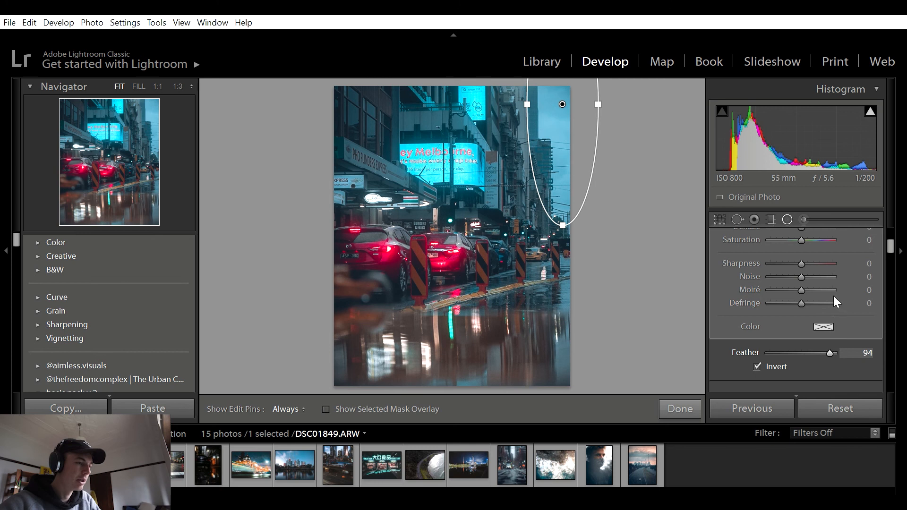
Set the sky radial filter's clarity to −65, dehaze to −56 and highlights to 95
scroll(835, 288, up, 4)
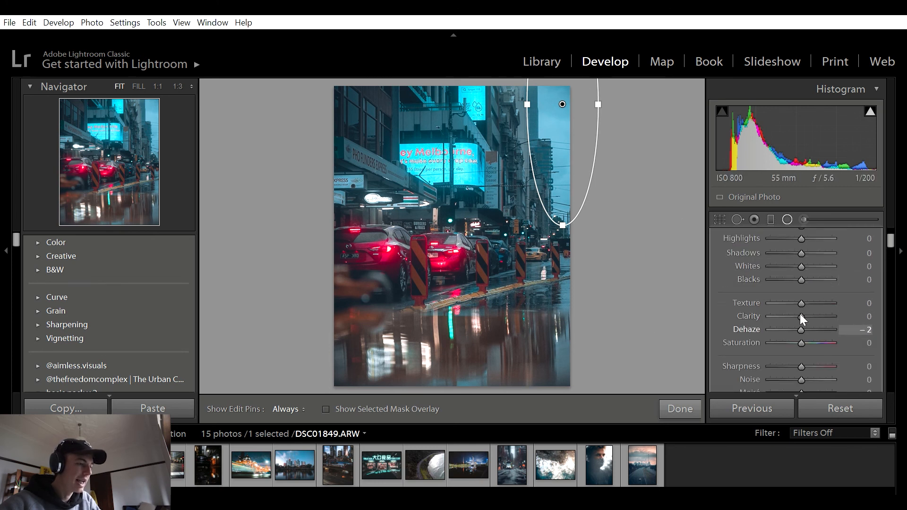
drag(798, 316, 779, 304)
scroll(834, 283, up, 2)
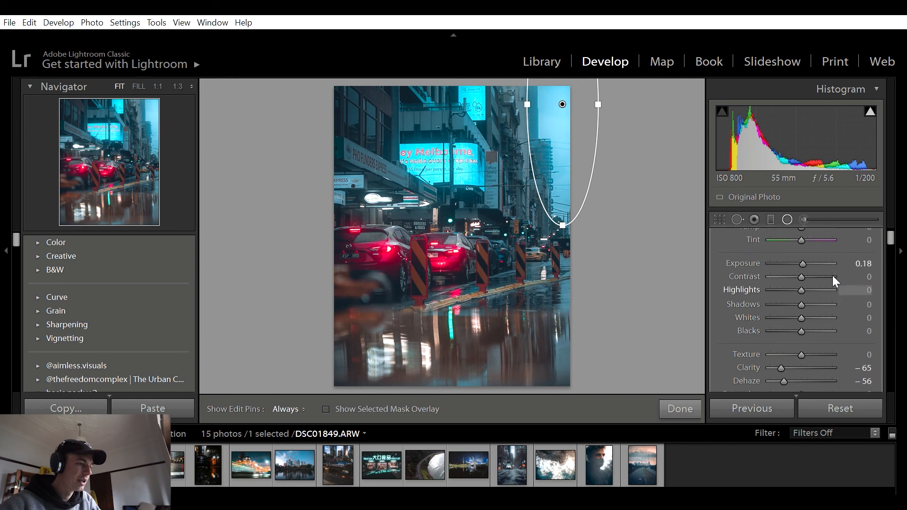
drag(797, 282, 830, 276)
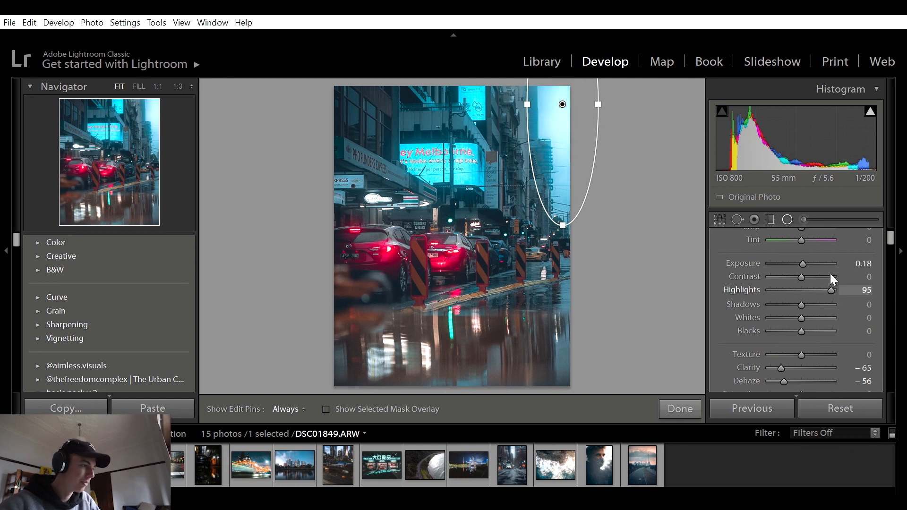
Stretch the sky radial filter further down along the buildings and warm its temperature to 27
drag(568, 221, 568, 250)
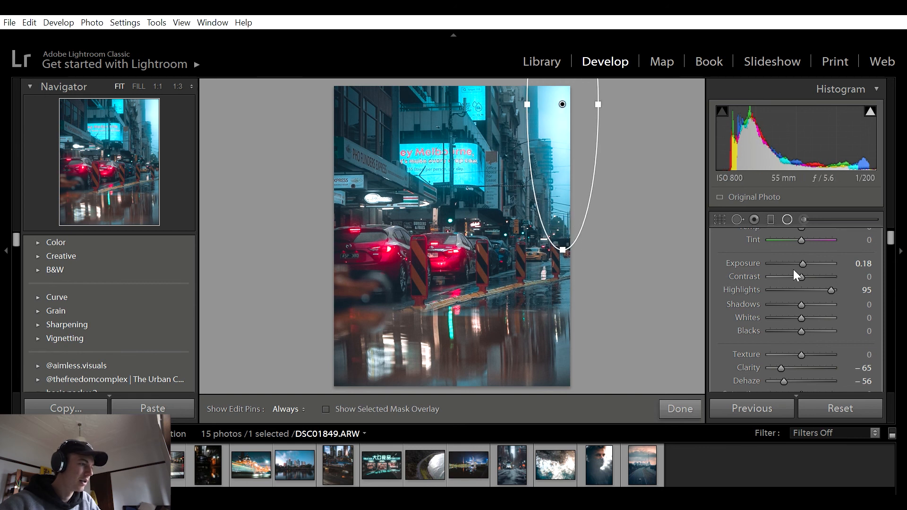
scroll(808, 247, up, 2)
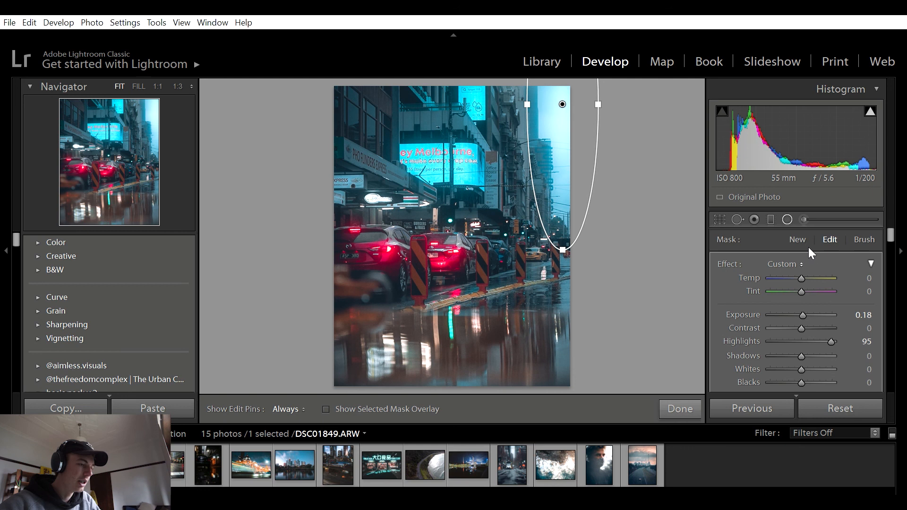
drag(801, 278, 802, 279)
key(Up)
key(Up)
key(Up)
key(Up)
key(Up)
drag(803, 266, 805, 261)
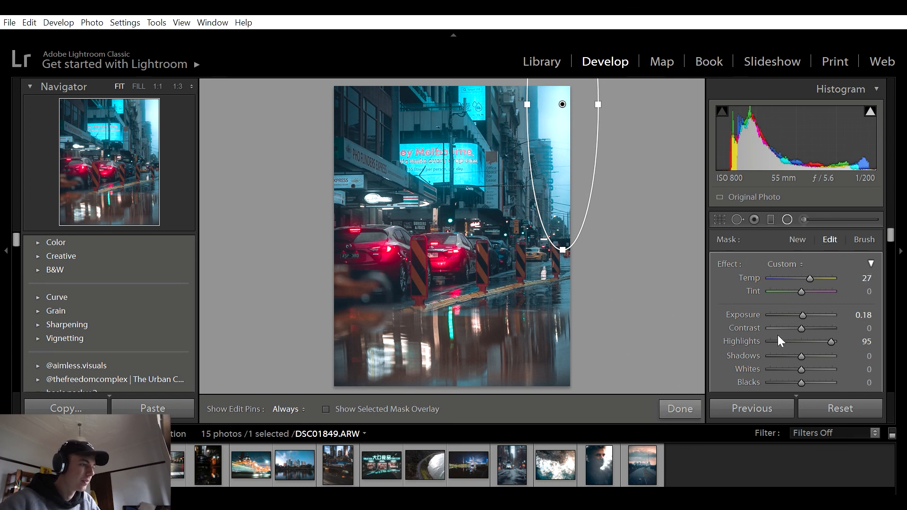
Reduce the sky radial filter's feather to 62, move it slightly lower in the photo and finish editing it
scroll(803, 310, down, 5)
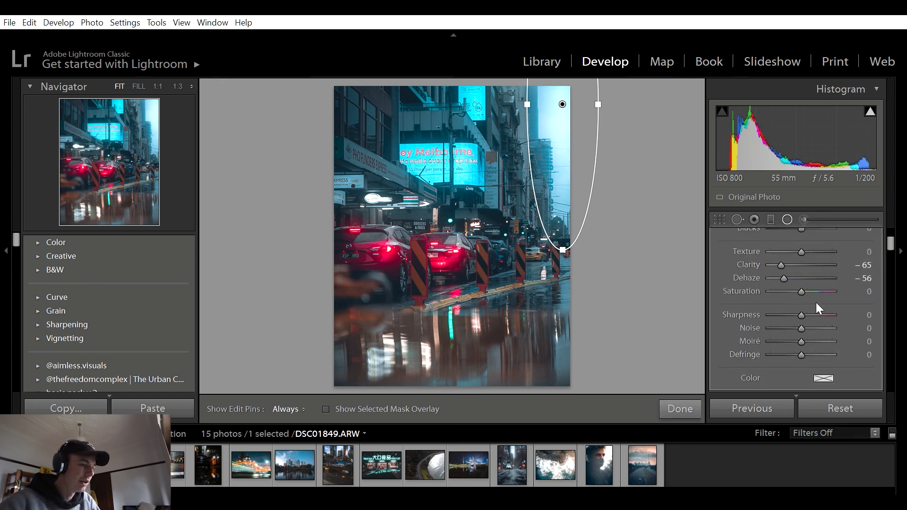
scroll(819, 308, down, 3)
drag(816, 340, 815, 340)
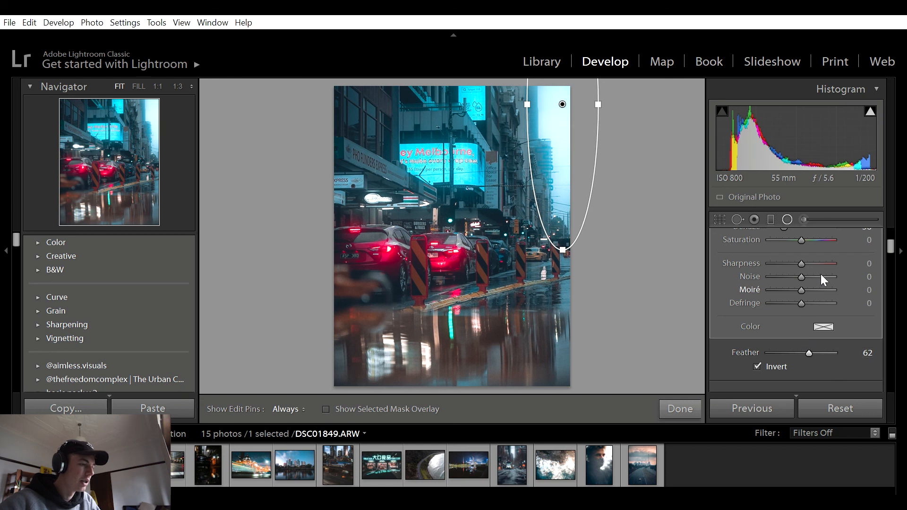
scroll(818, 279, up, 8)
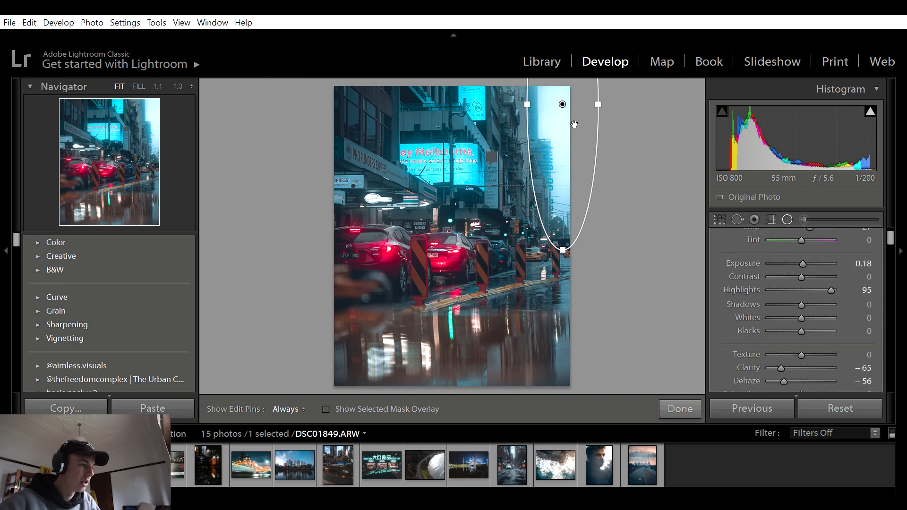
drag(569, 108, 567, 124)
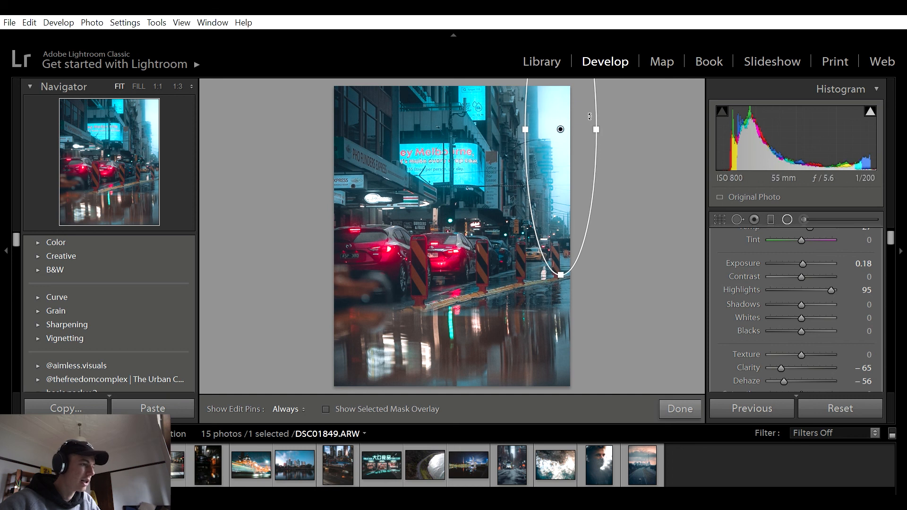
click(689, 396)
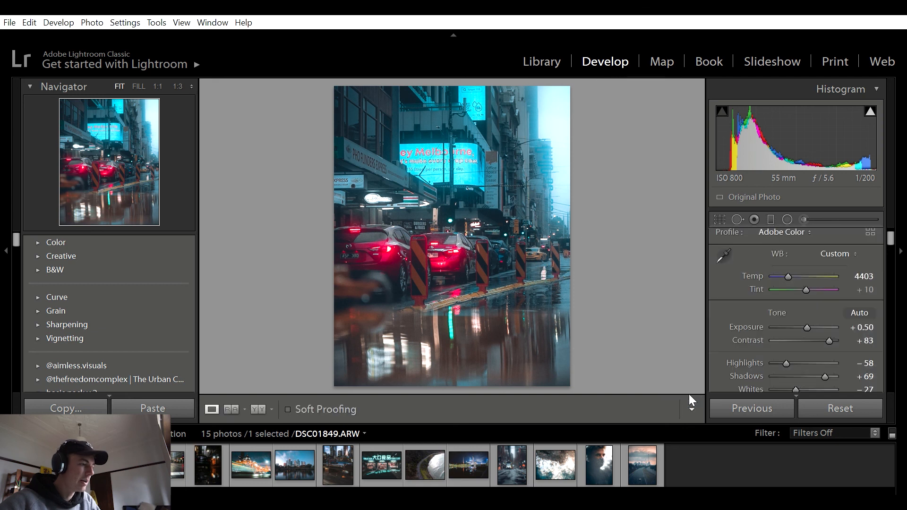
Compare the edited photo, including the brightened sky, with its unedited version
key(backslash)
key(backslash)
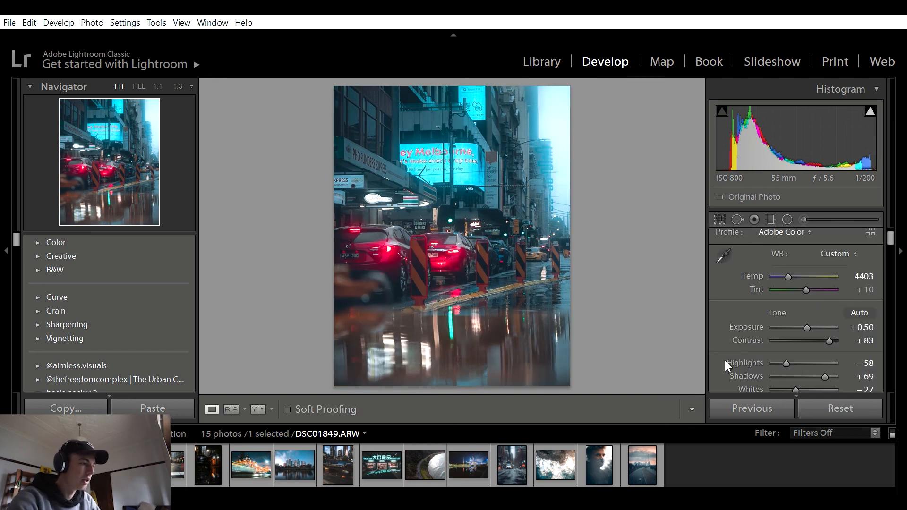